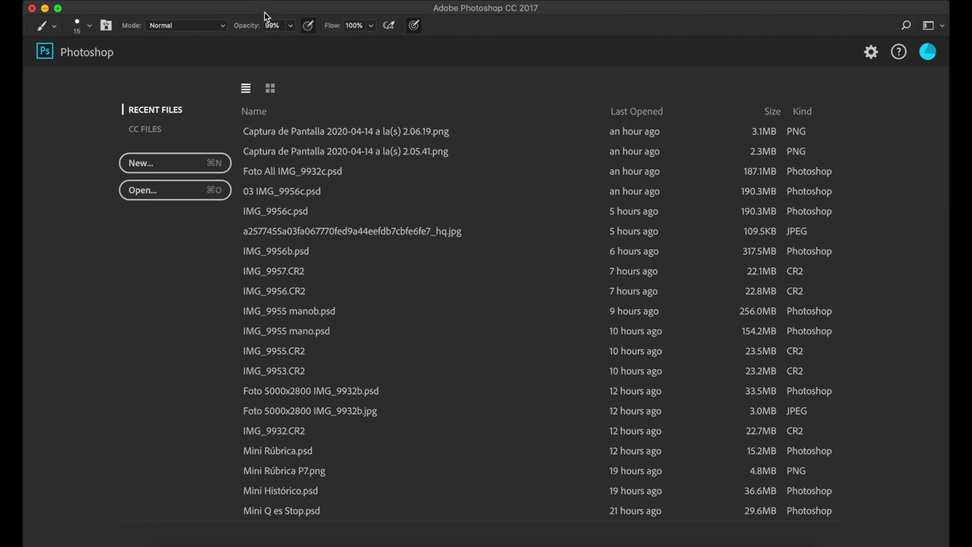
- Create a new white Untitled-1 document, 400 × 400 px at 150 ppi
left_click(155, 165)
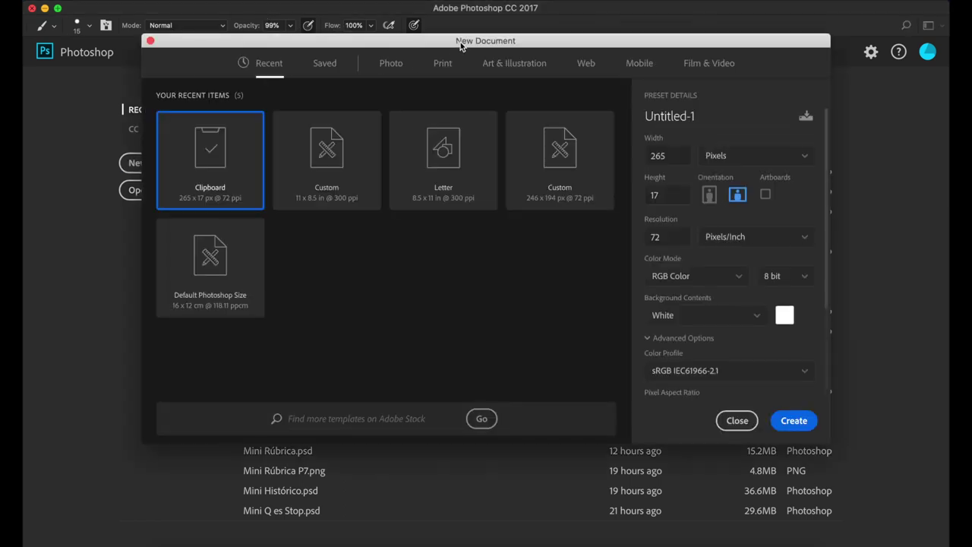
double_click(677, 156)
type("400")
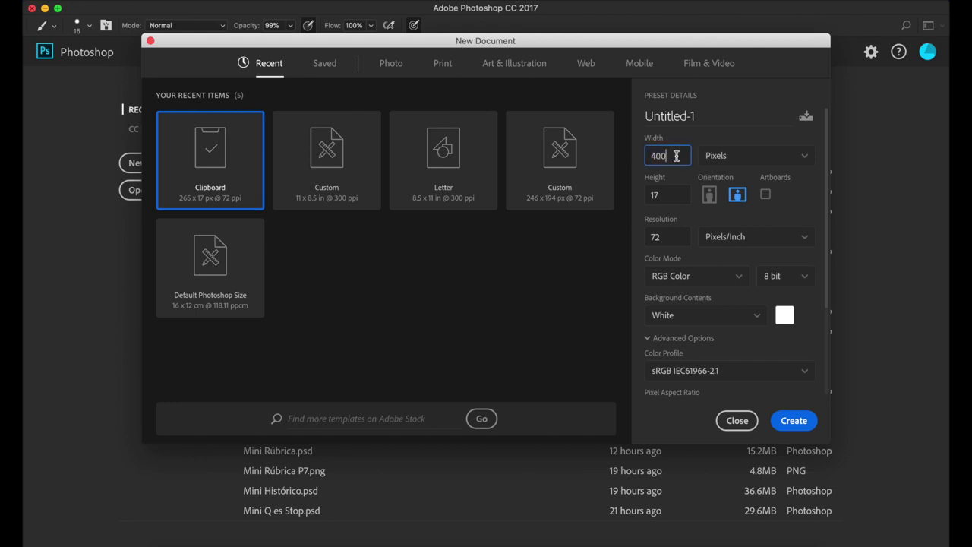
double_click(677, 191)
type("400")
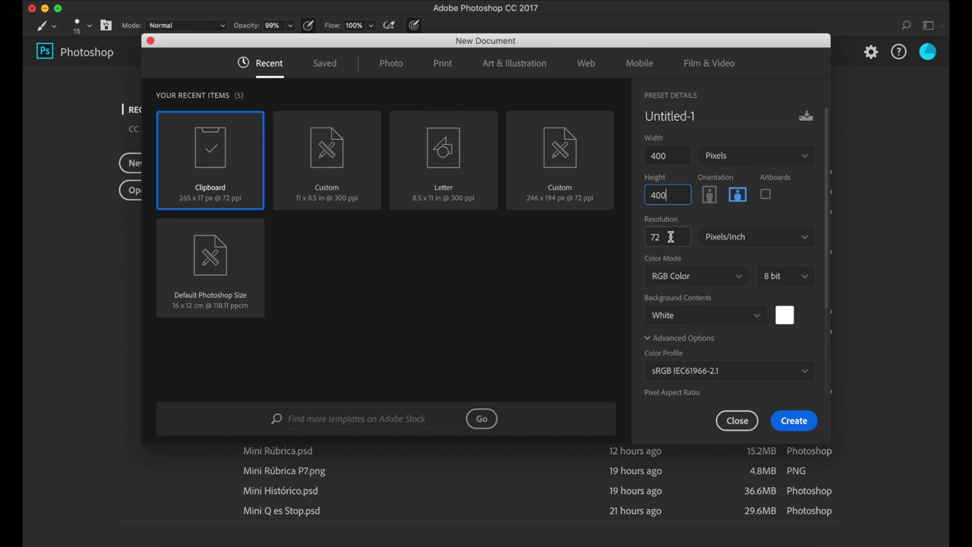
double_click(671, 237)
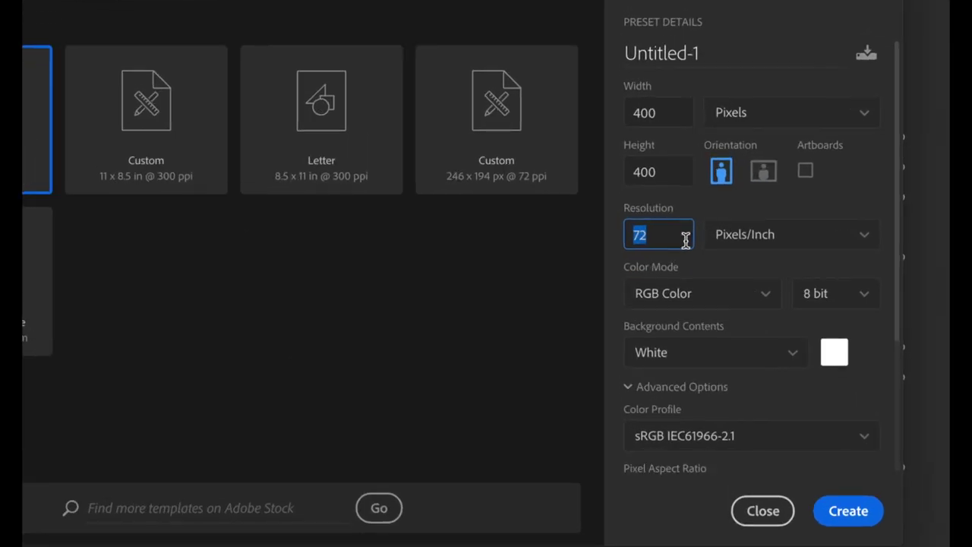
type("1")
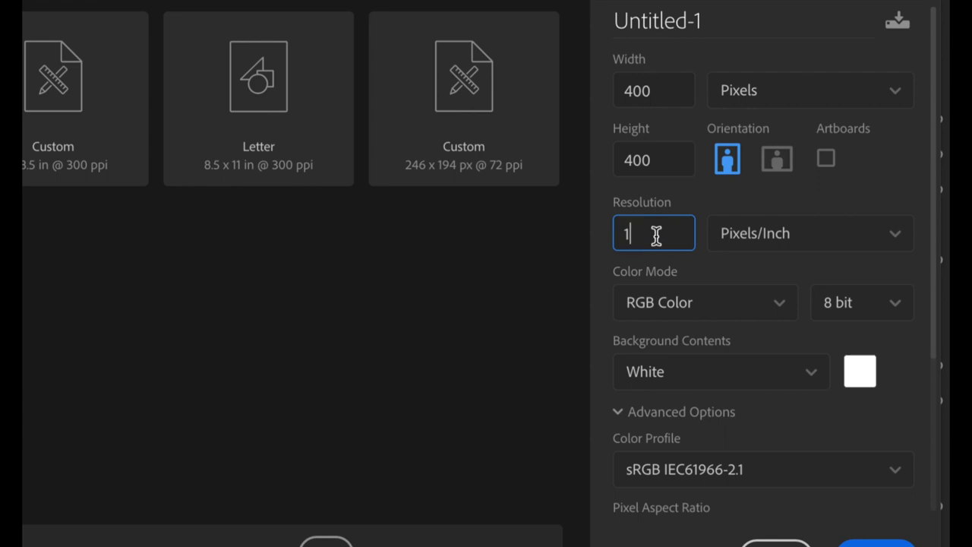
type("50")
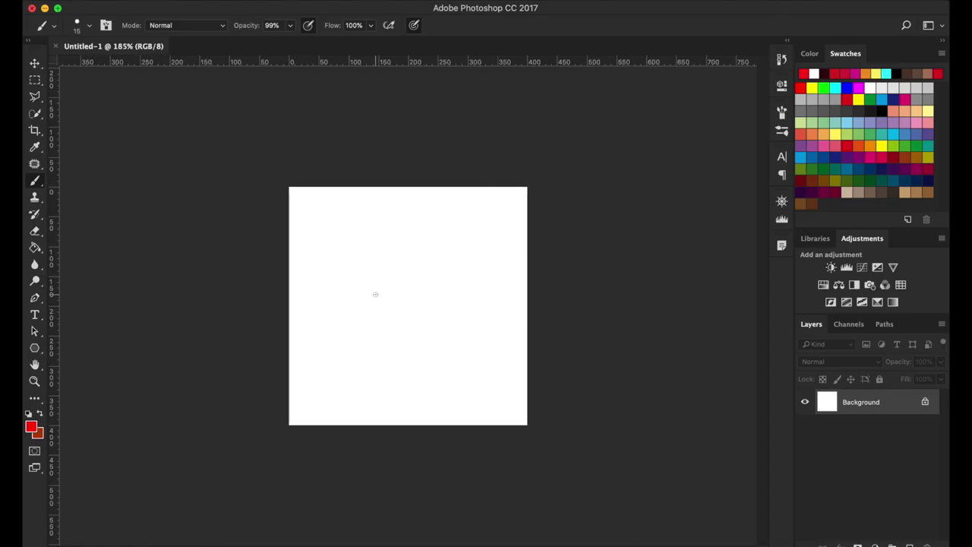
scroll(375, 294, "up", 3)
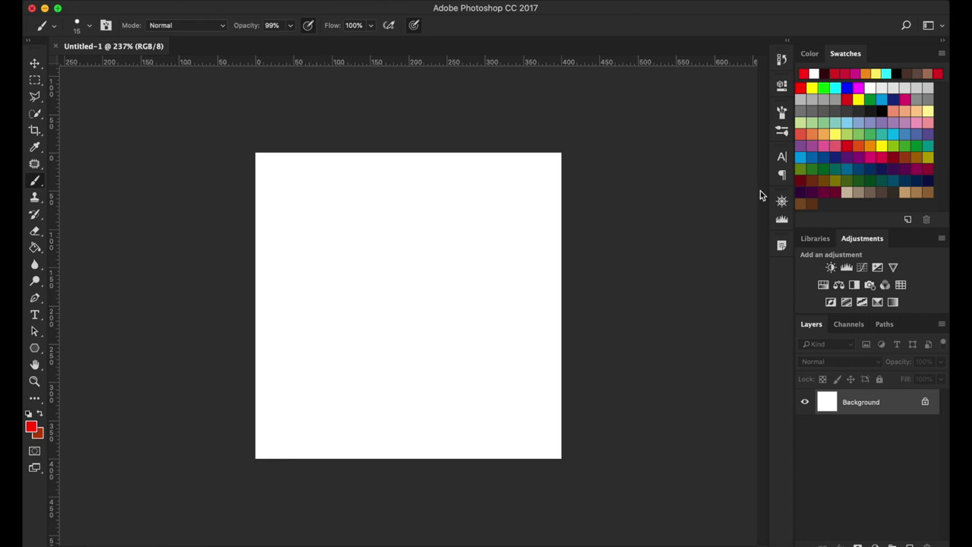
- Paint a thick black wavy closed loop, then stamp ten black dots inside it
left_click(882, 111)
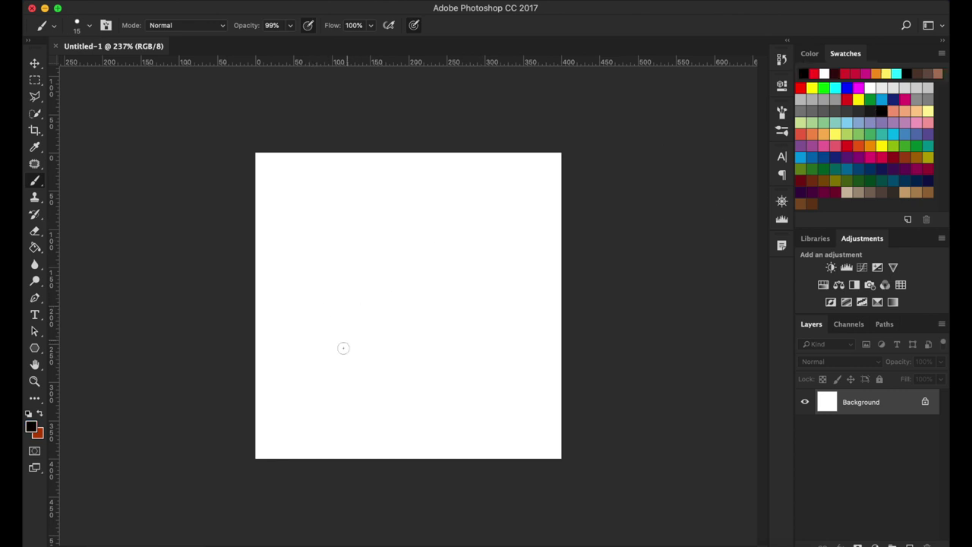
mouse_move(308, 388)
left_mouse_down()
mouse_move(482, 269)
mouse_move(310, 386)
left_mouse_up()
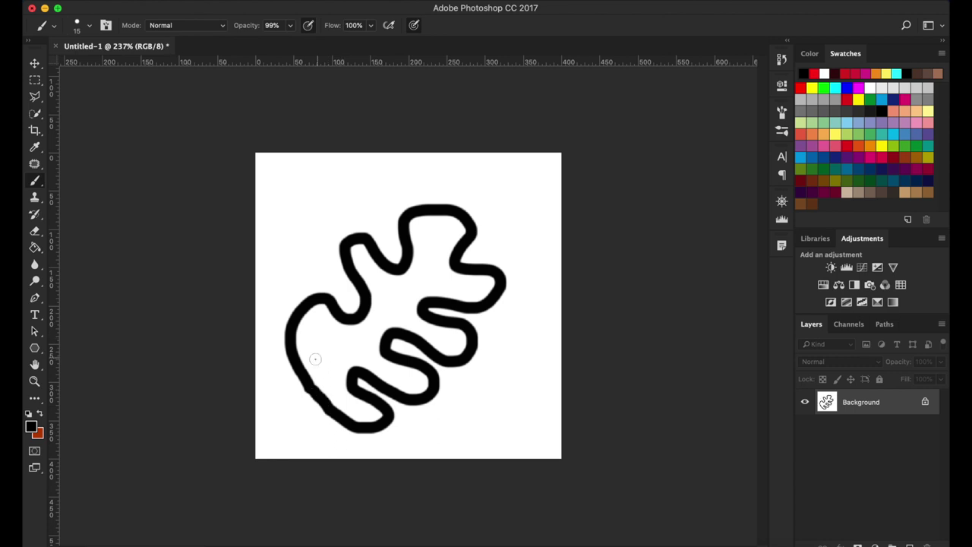
left_click(311, 329)
left_click(367, 335)
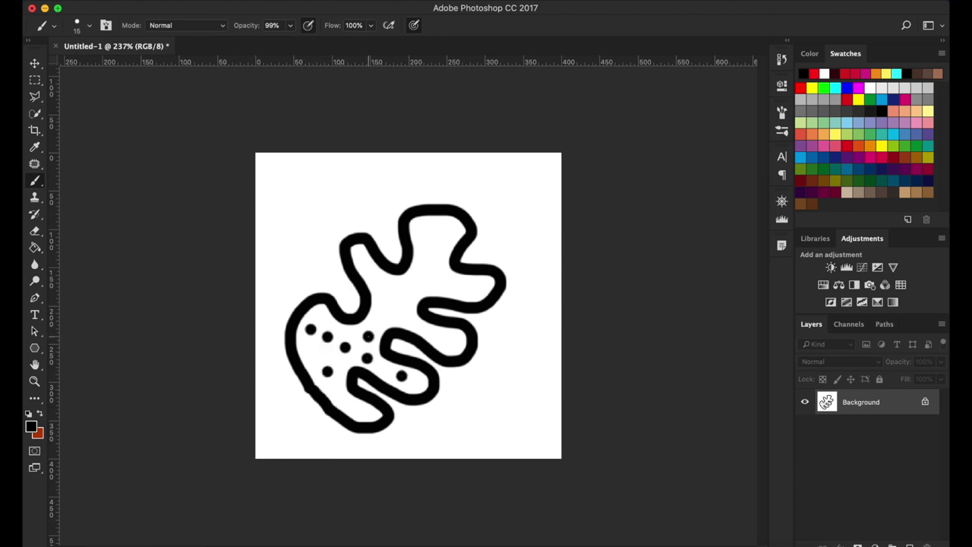
left_click(376, 280)
left_click(467, 287)
left_click(430, 225)
left_click(327, 372)
left_click(338, 391)
left_click(336, 361)
left_click(313, 356)
left_click(379, 321)
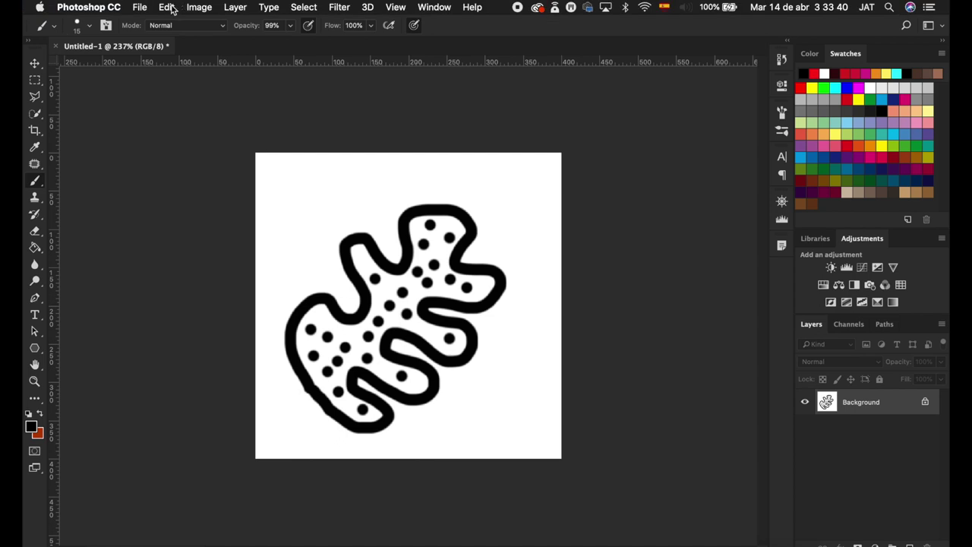
- Define a brush preset from the doodle and name it 'Forma 1'
left_click(168, 7)
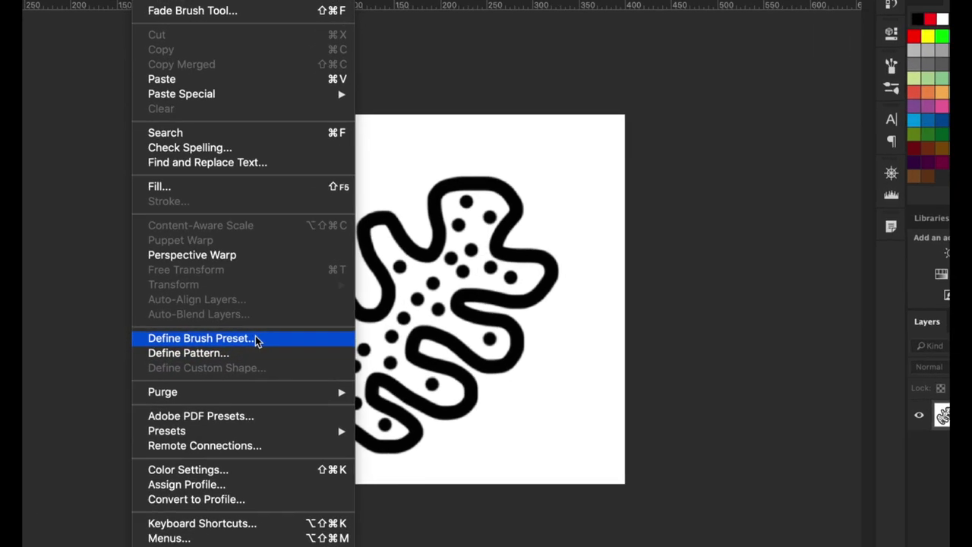
left_click(256, 342)
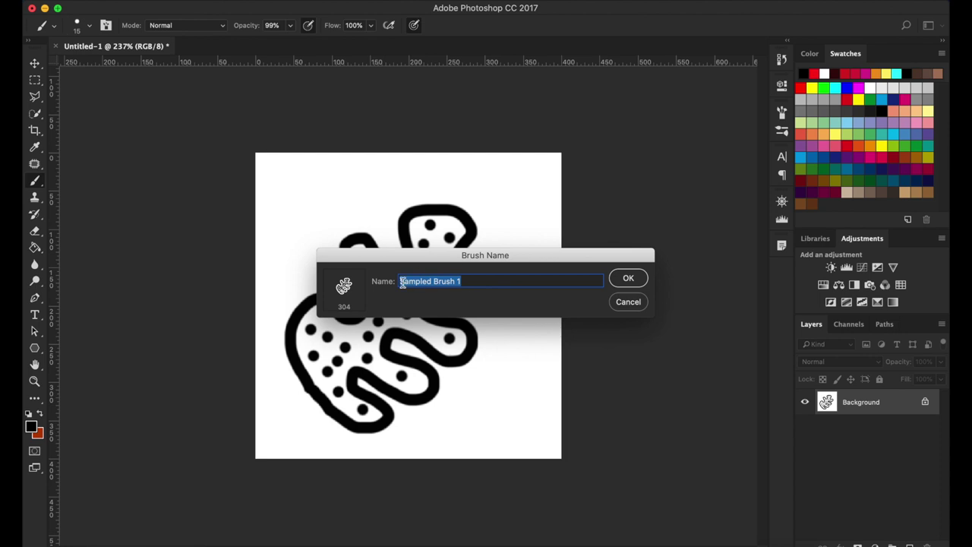
type("Norma")
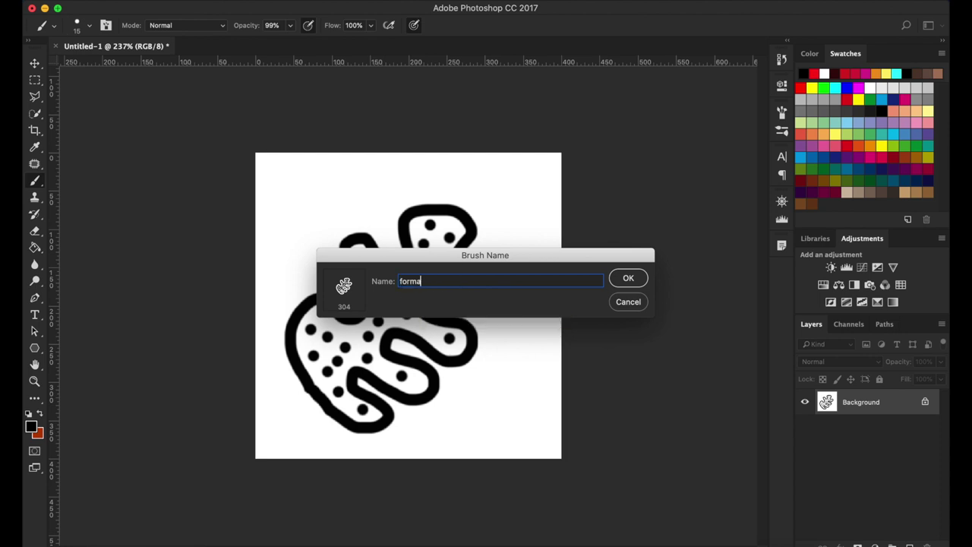
type(" 1")
key("Home")
key("Delete")
- Save the Forma 1 brush preset and browse the Brush Presets list
left_click(628, 280)
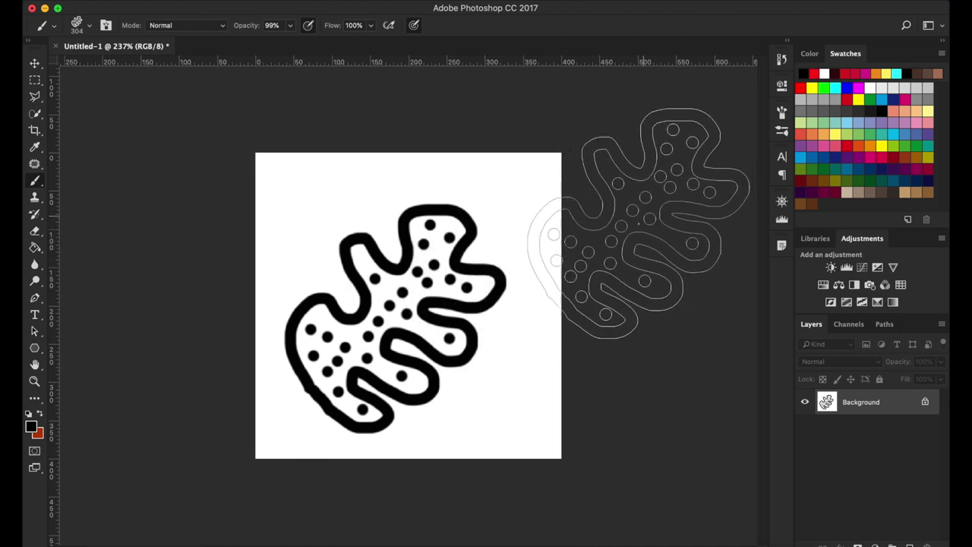
left_click(782, 114)
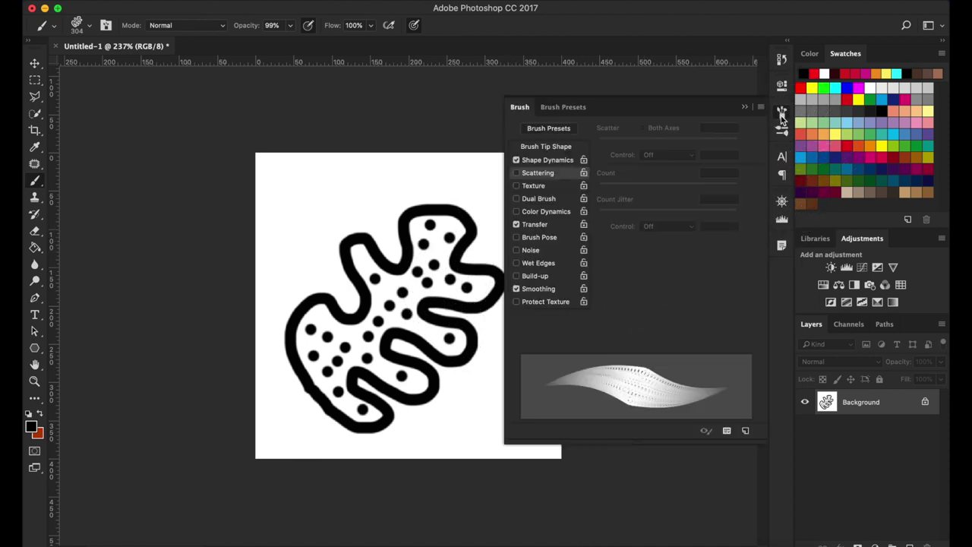
left_click(566, 107)
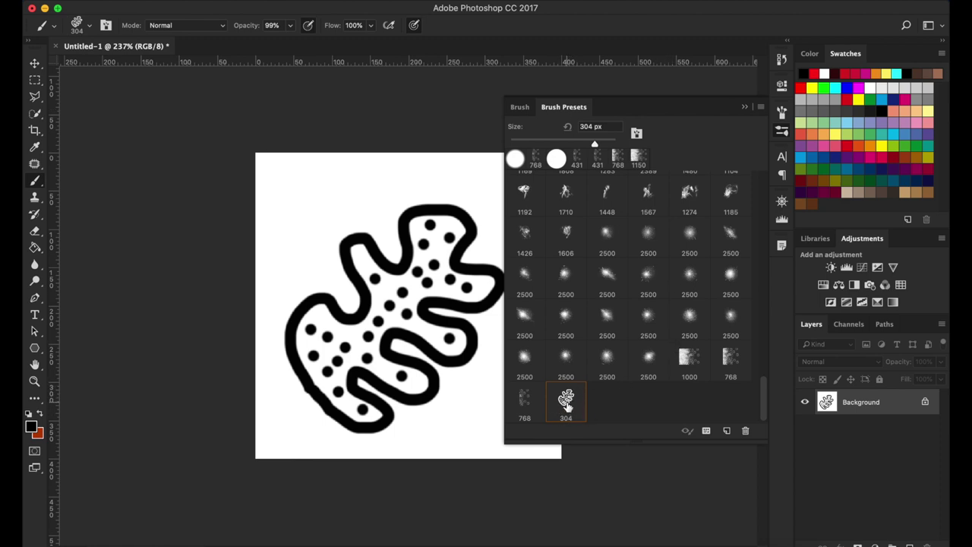
left_click(605, 359)
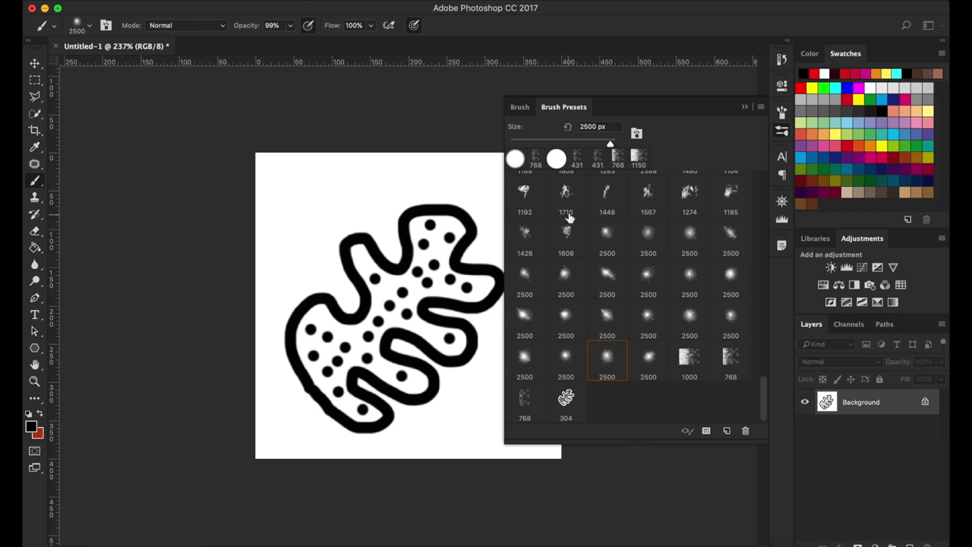
- Select the 304 px doodle brush, test a stroke, and undo it
scroll(593, 321, "up", 5)
scroll(592, 321, "down", 5)
left_click(567, 402)
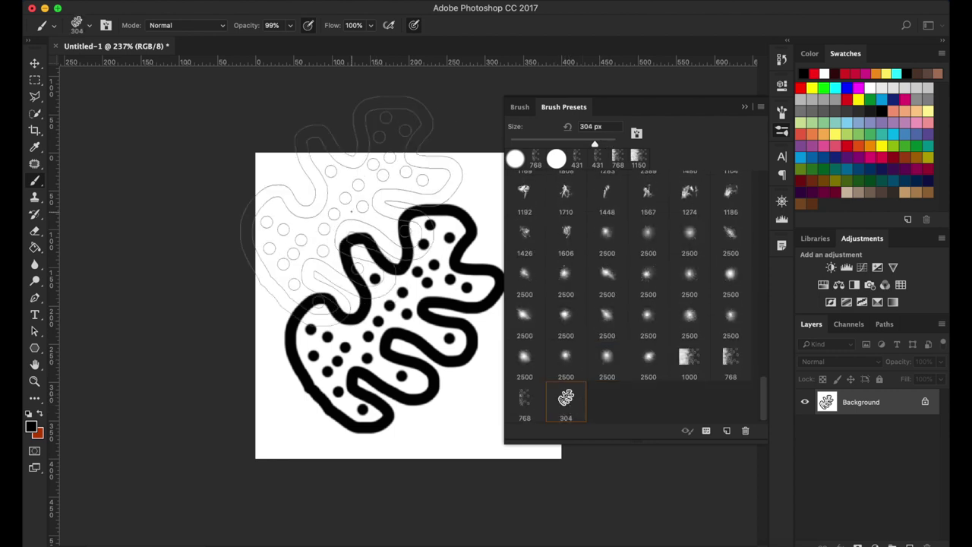
left_click_drag(372, 239, 384, 346)
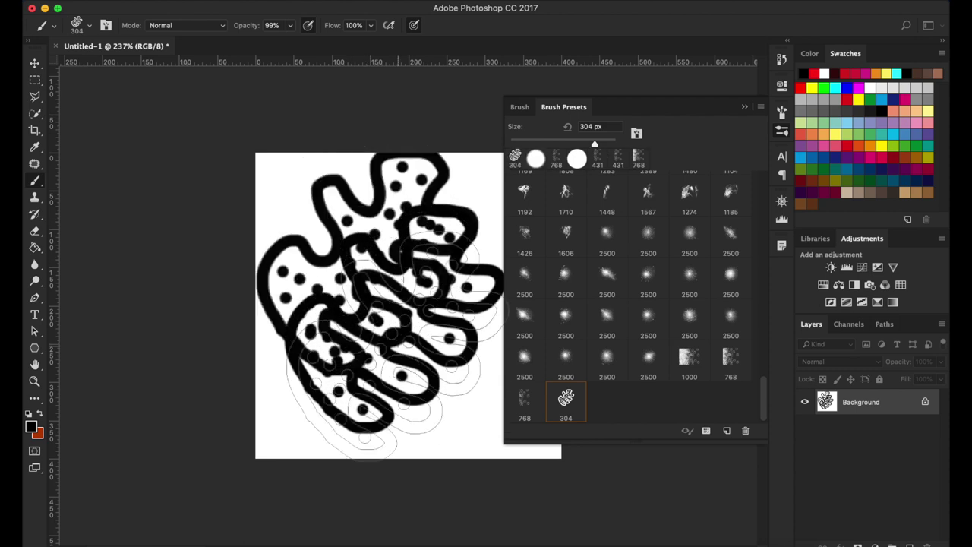
key("ctrl+z")
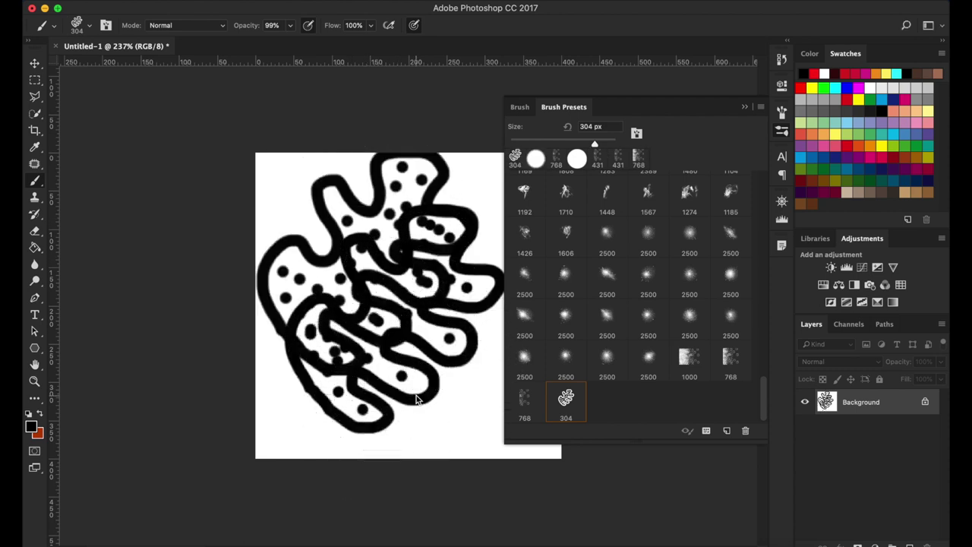
key("ctrl+z")
key("ctrl+z")
key("ctrl+z")
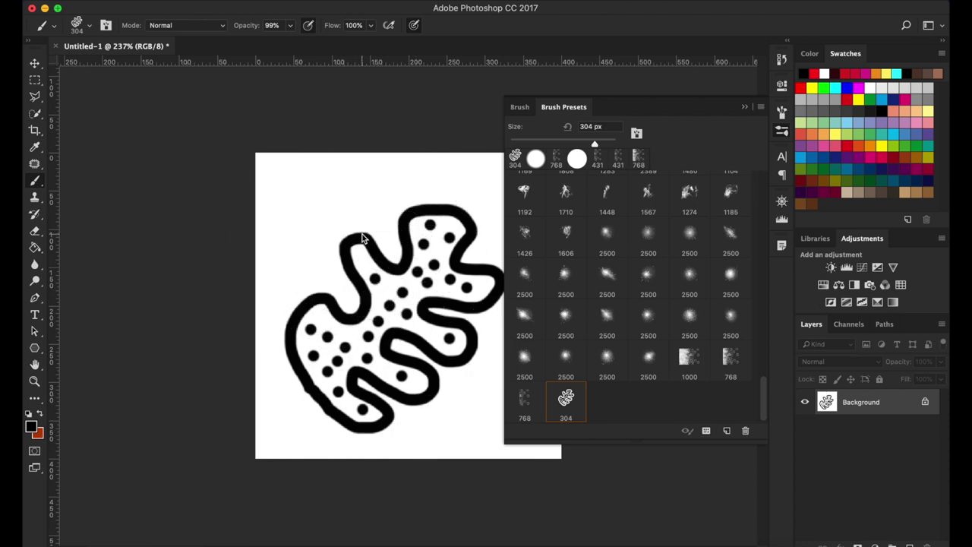
- Shrink the doodle brush to 98 px and stamp two black doodles at the top
left_click_drag(363, 238, 241, 261)
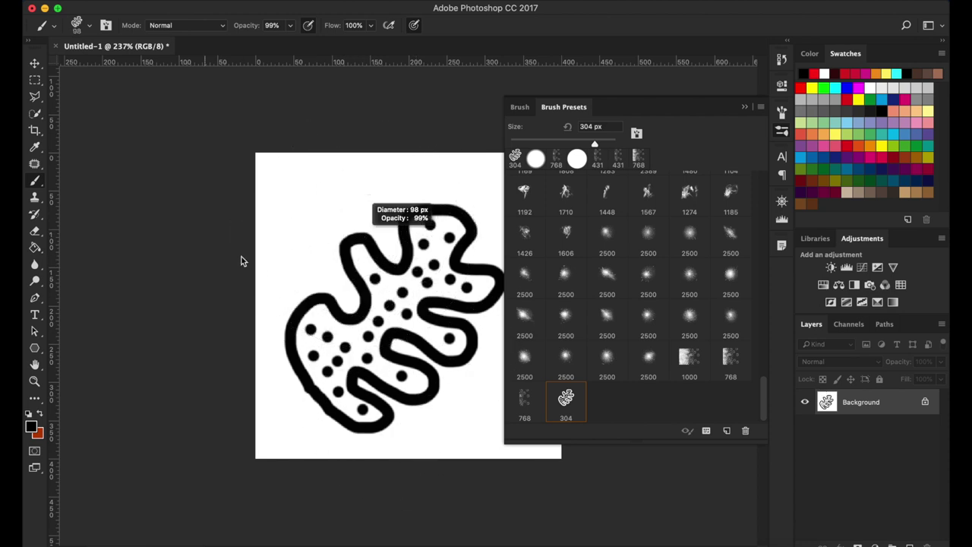
left_click(304, 210)
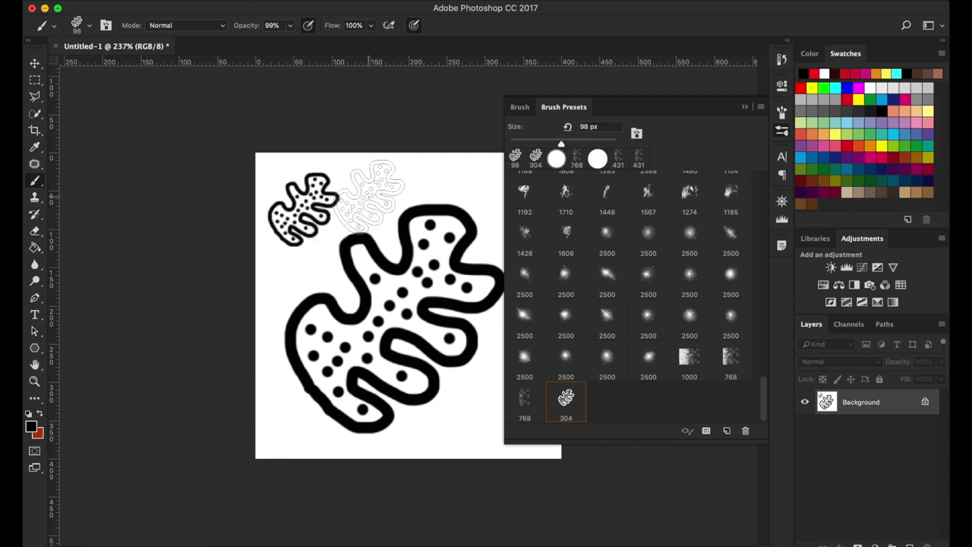
left_click(380, 191)
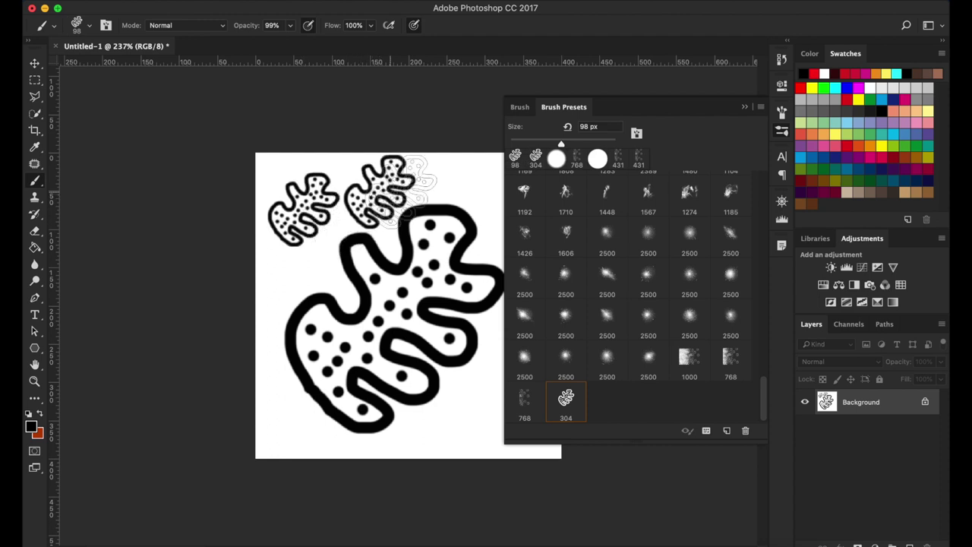
left_click(744, 106)
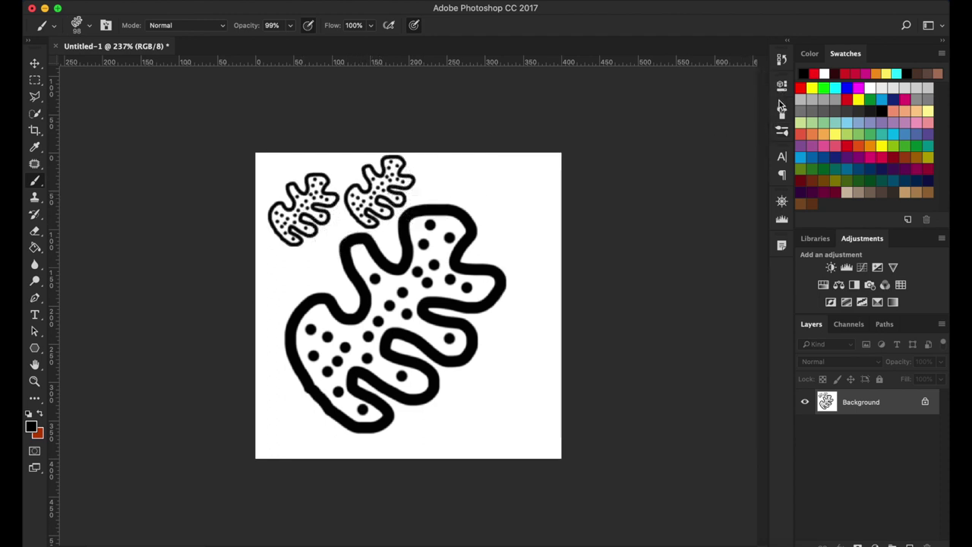
- Stamp three red doodles down the right side and add empty Layer 1
left_click(802, 89)
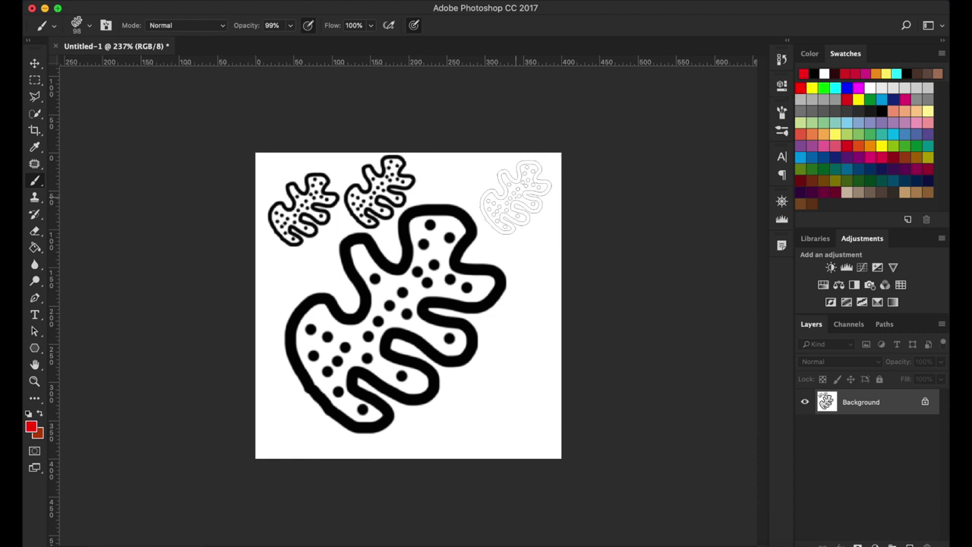
left_click(516, 196)
left_click(518, 333)
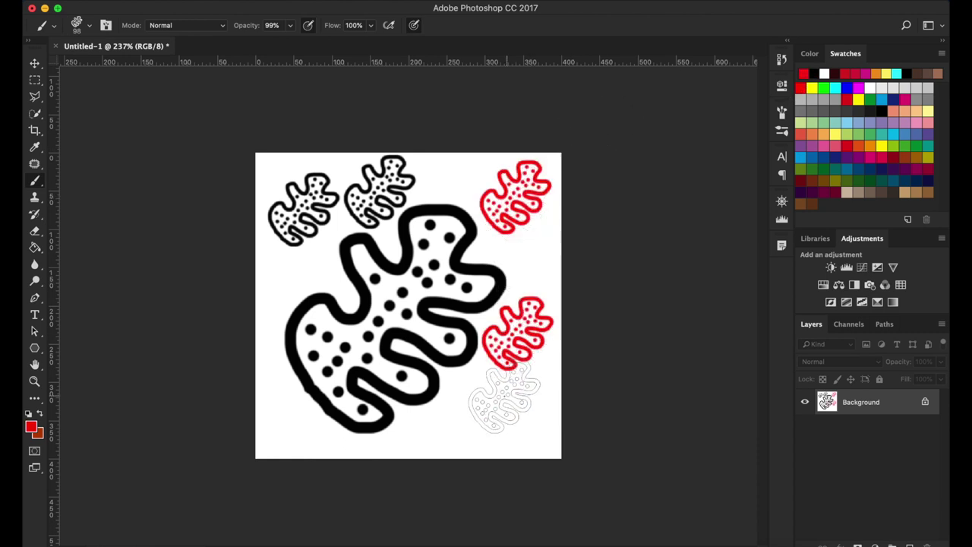
left_click(500, 409)
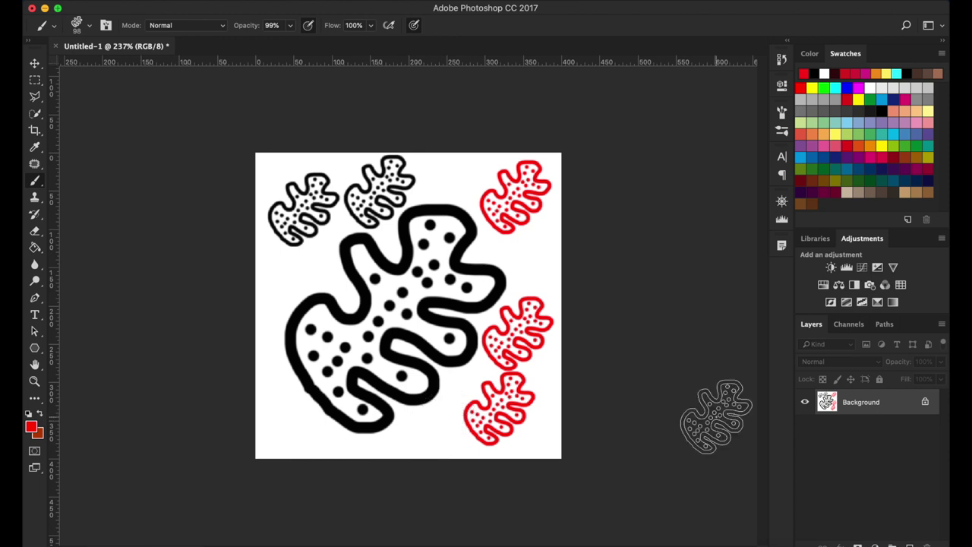
left_click(910, 545)
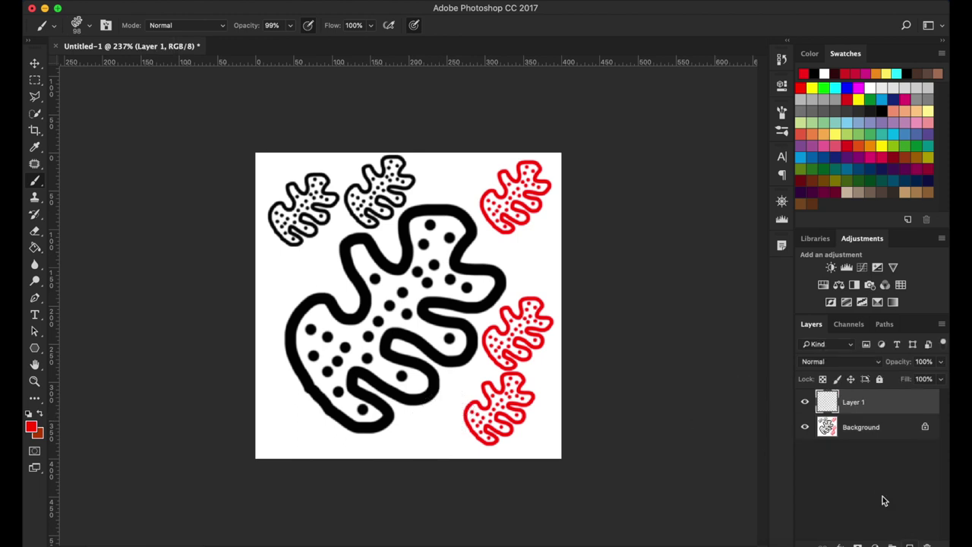
- Hide Background and paint test red leaf sweeps and stamps on Layer 1
left_click(807, 428)
mouse_move(341, 227)
left_mouse_down()
mouse_move(456, 199)
mouse_move(460, 300)
left_mouse_up()
mouse_move(391, 290)
left_mouse_down()
mouse_move(376, 408)
mouse_move(515, 406)
left_mouse_up()
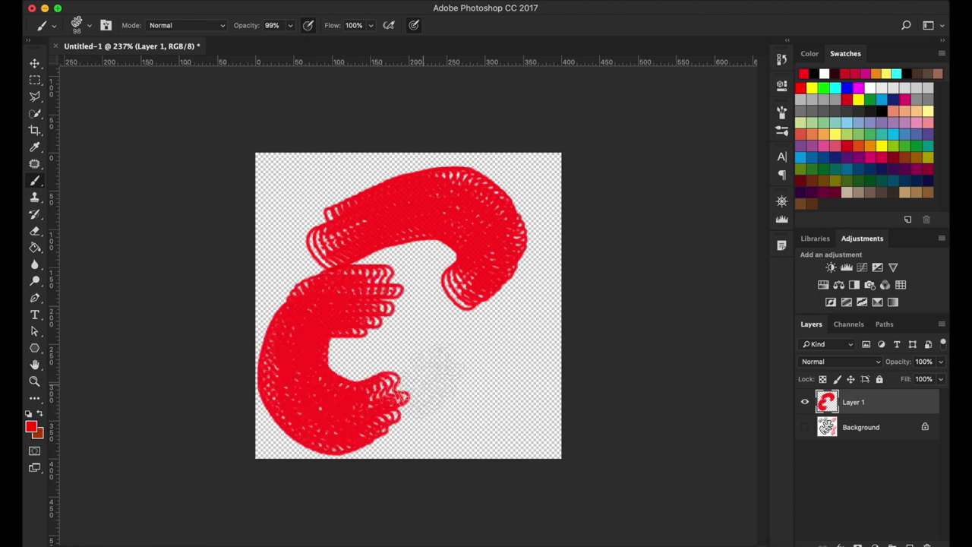
left_click(517, 407)
left_click(426, 311)
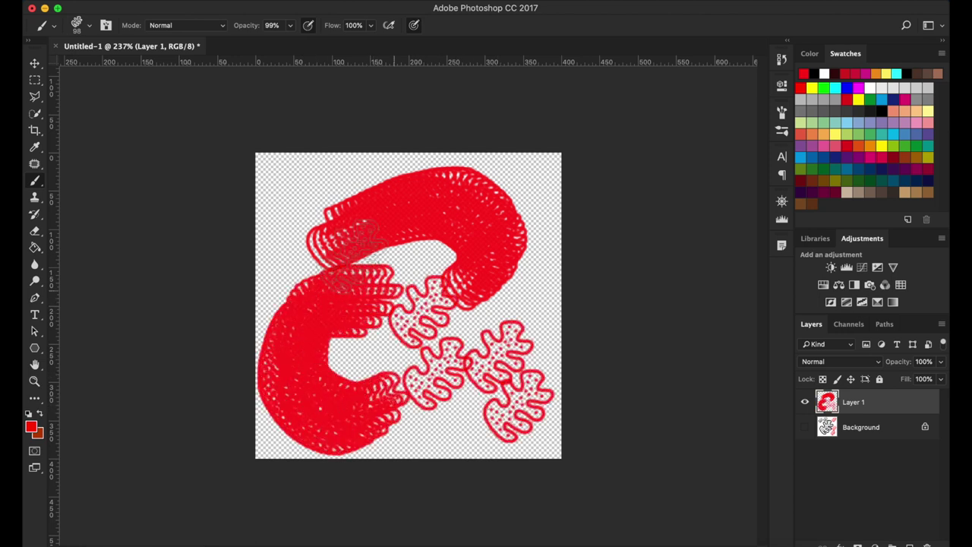
left_click(300, 202)
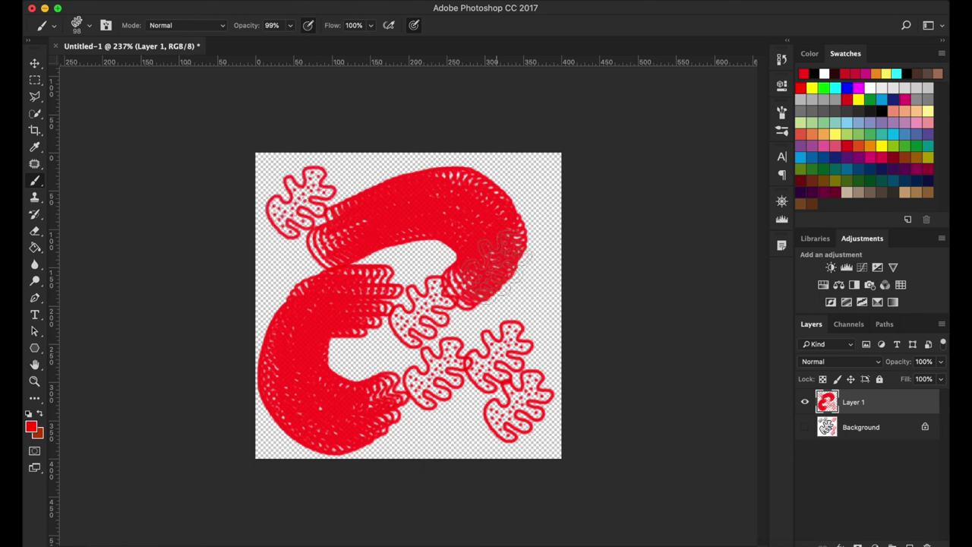
- Erase the red test painting, then restamp one red leaf at the upper left
key("e")
left_click_drag(488, 239, 281, 365)
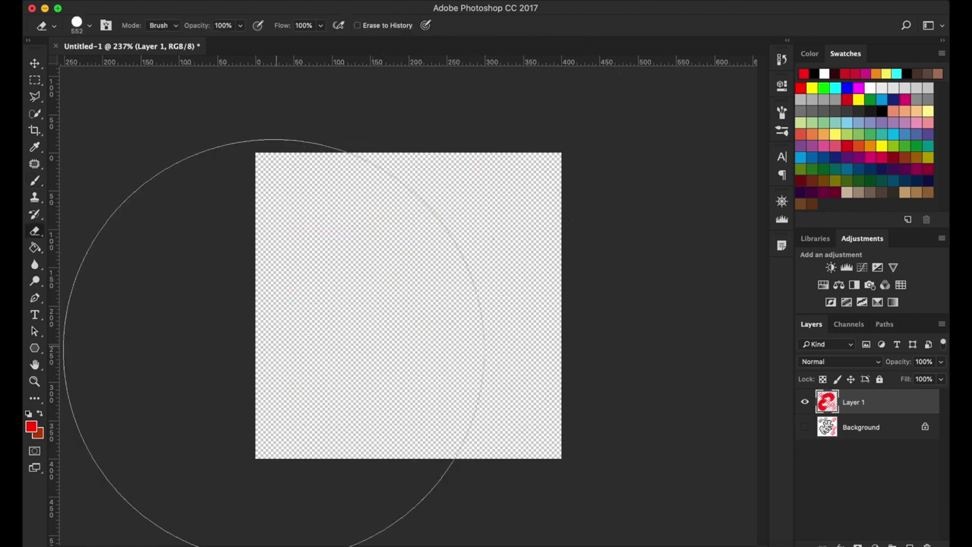
key("b")
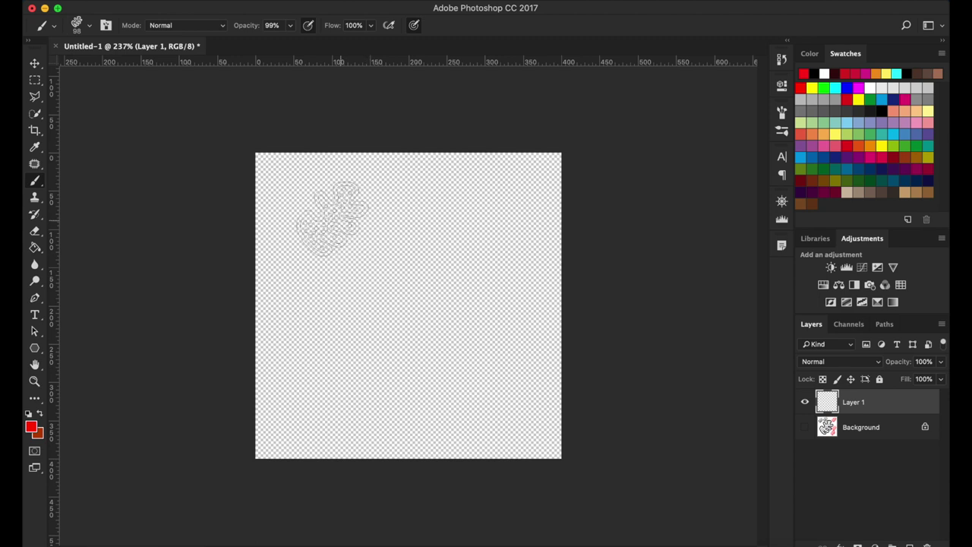
left_click(301, 208)
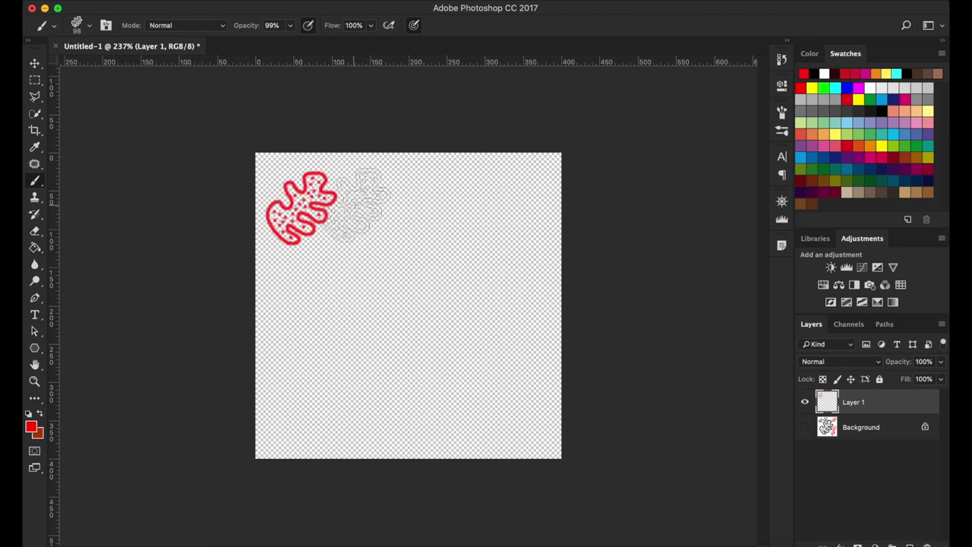
- Stamp two light green leaves at the top and a row of four purple leaves
left_click(831, 123)
left_click(413, 207)
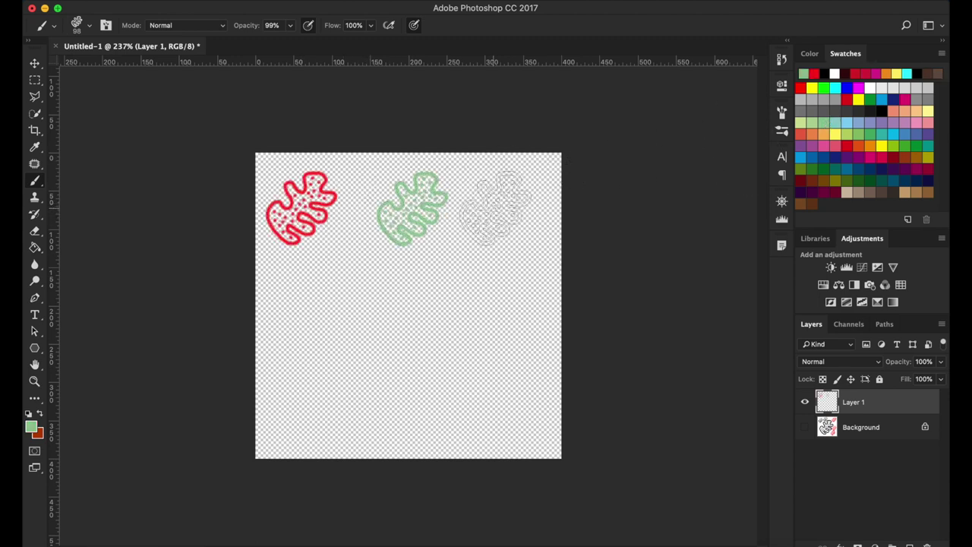
left_click(497, 207)
left_click(849, 158)
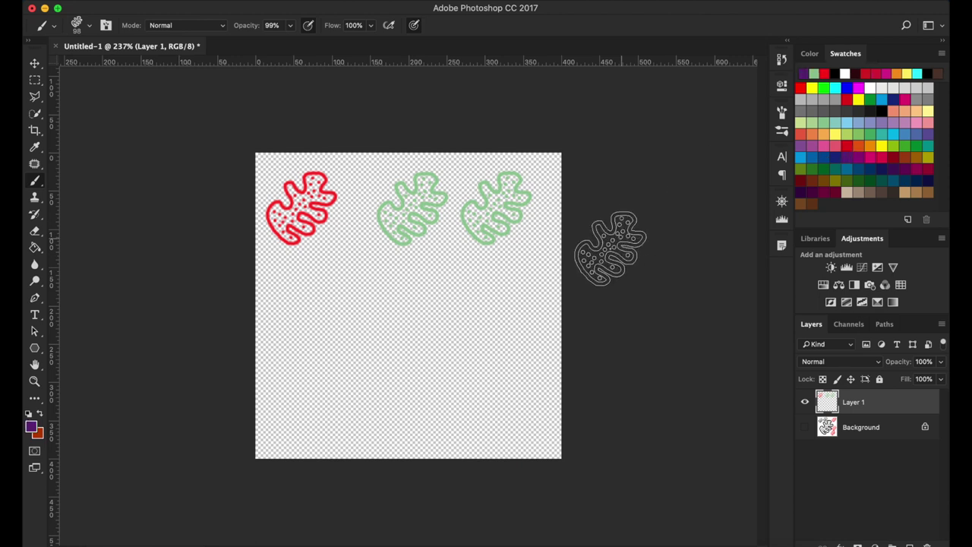
left_click(513, 289)
left_click(434, 291)
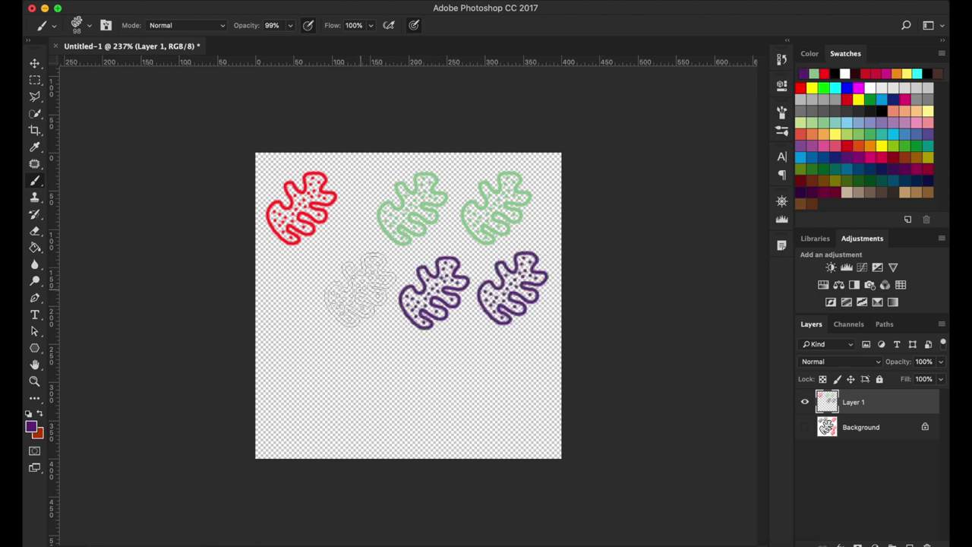
left_click(359, 288)
left_click(290, 290)
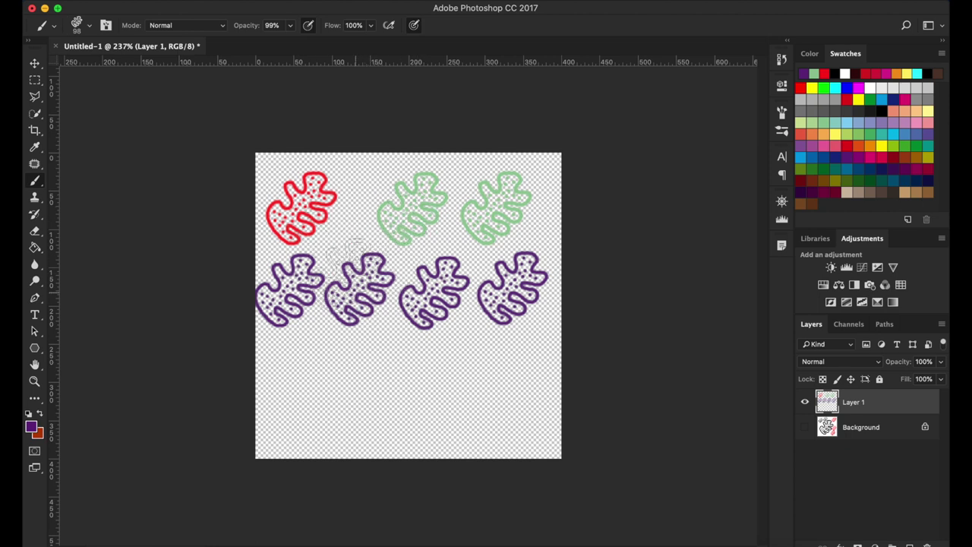
- Stamp a bottom row of four purple leaves, checking the brush tip settings
right_click(391, 349)
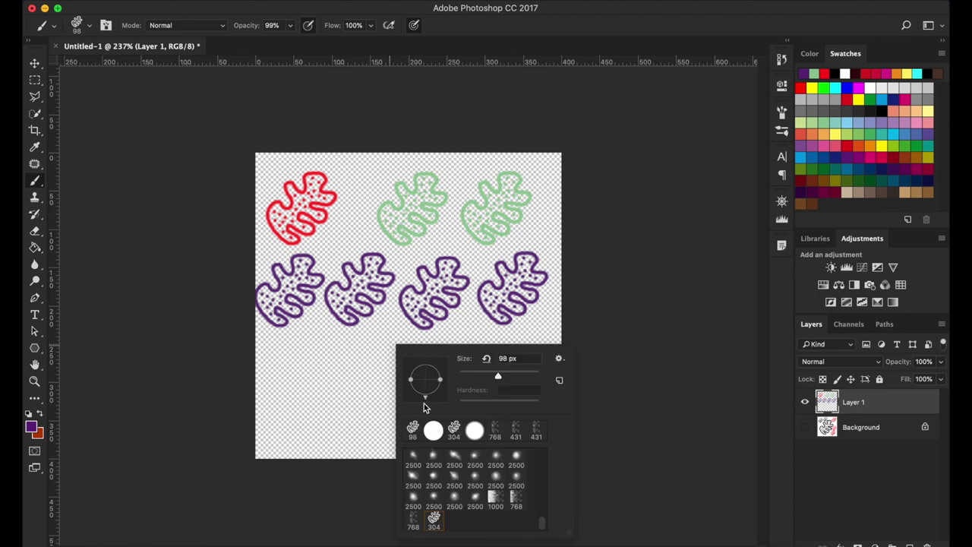
left_click(329, 384)
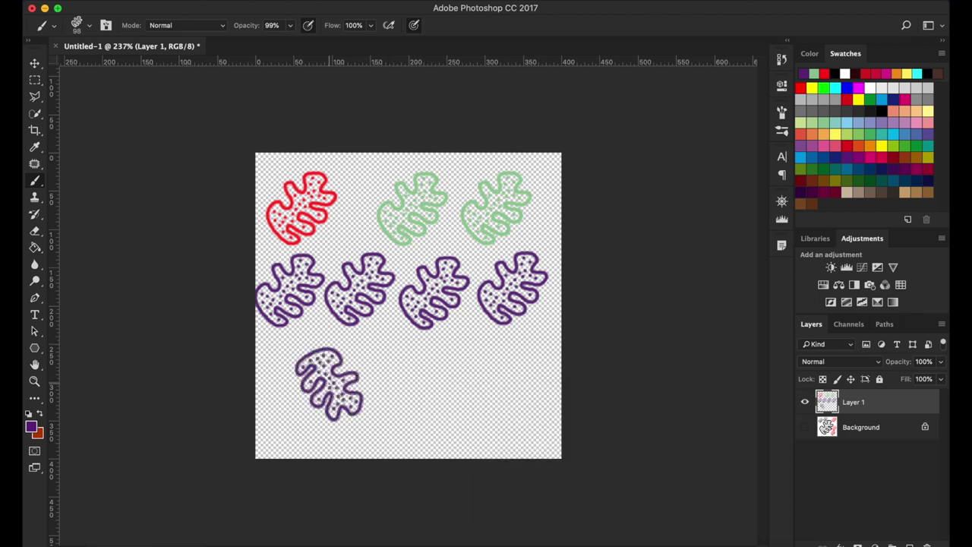
left_click(390, 371)
left_click(446, 373)
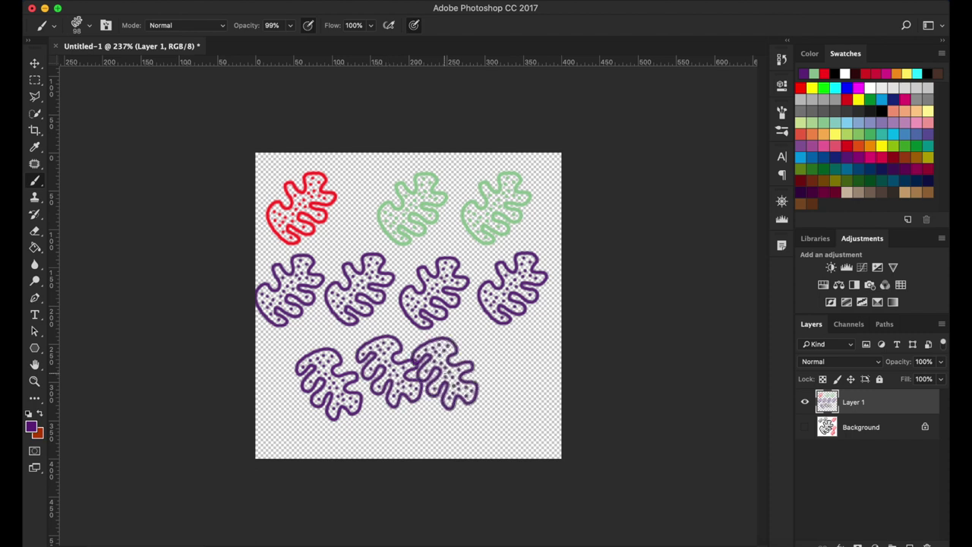
left_click(515, 373)
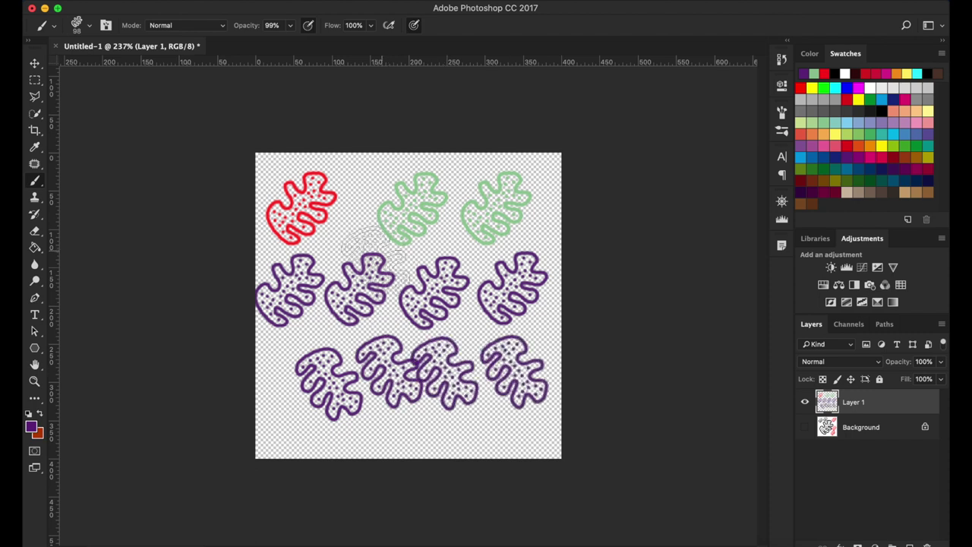
right_click(370, 330)
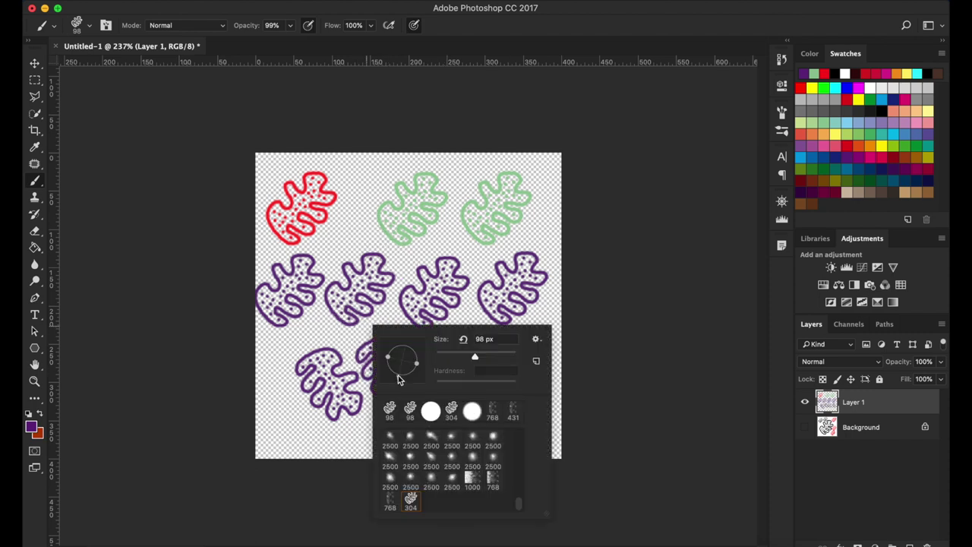
- Rotate the brush tip, stamp a tilted purple leaf, and paint a pale yellow leaf at left
mouse_move(398, 379)
left_mouse_down()
mouse_move(385, 371)
mouse_move(410, 365)
left_mouse_up()
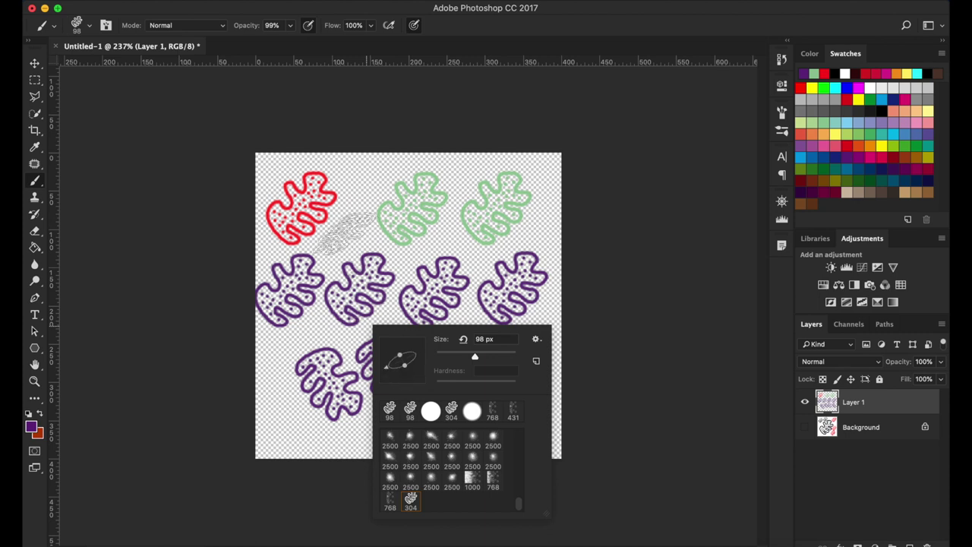
left_click(345, 233)
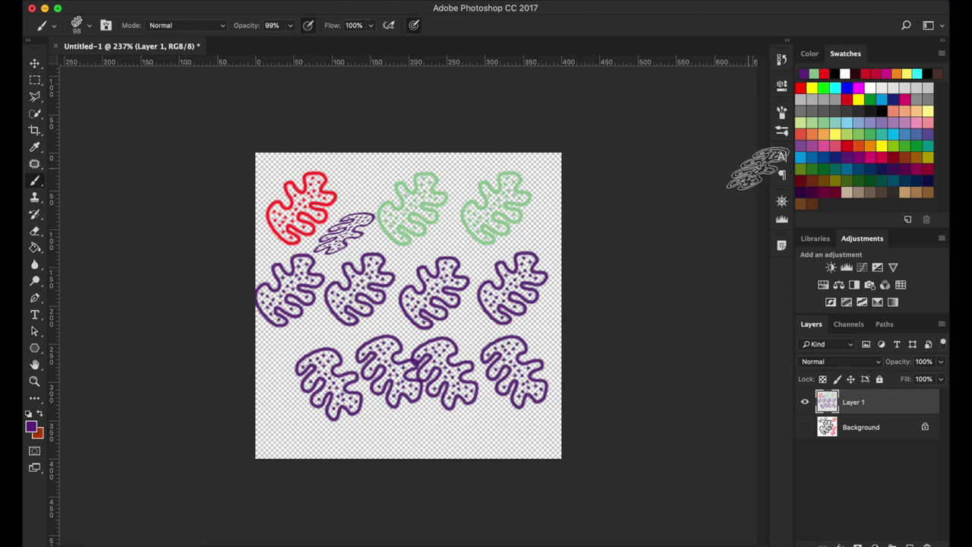
left_click(839, 135)
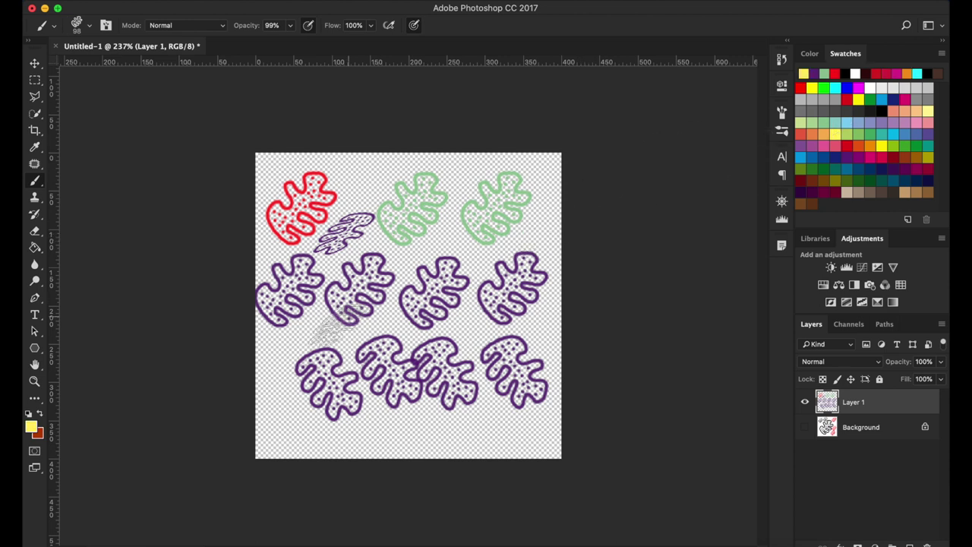
left_click_drag(327, 328, 281, 353)
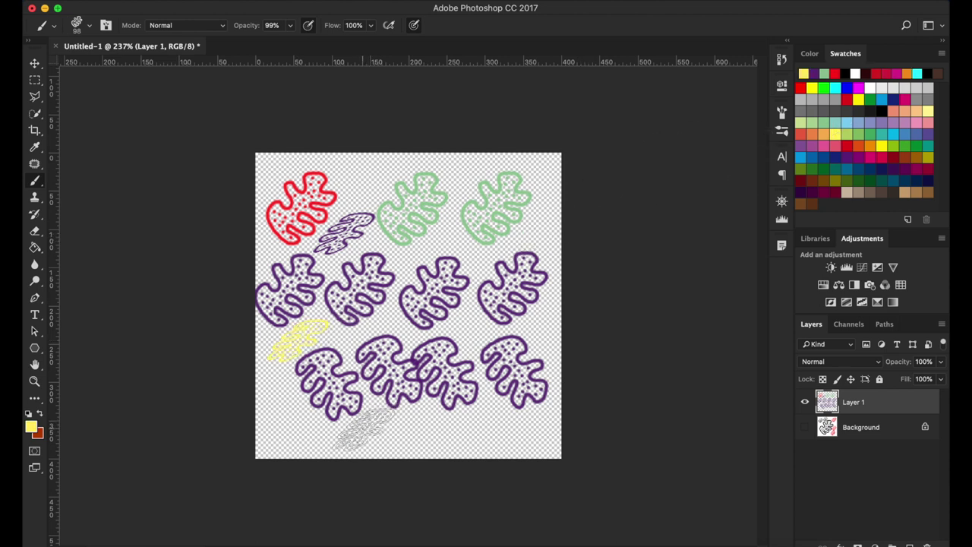
- Stamp four tilted pale yellow leaves along the bottom
left_click(361, 428)
left_click(406, 429)
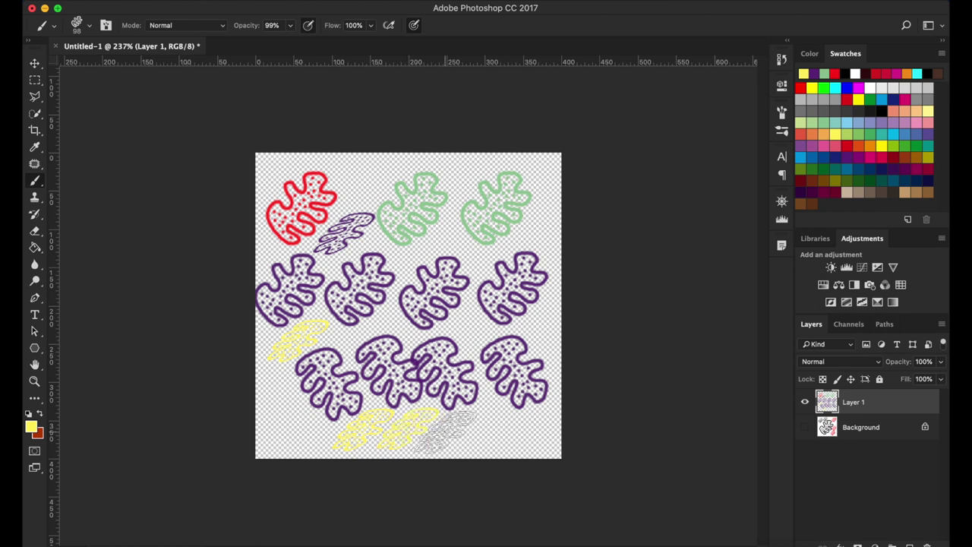
left_click(449, 430)
left_click(492, 431)
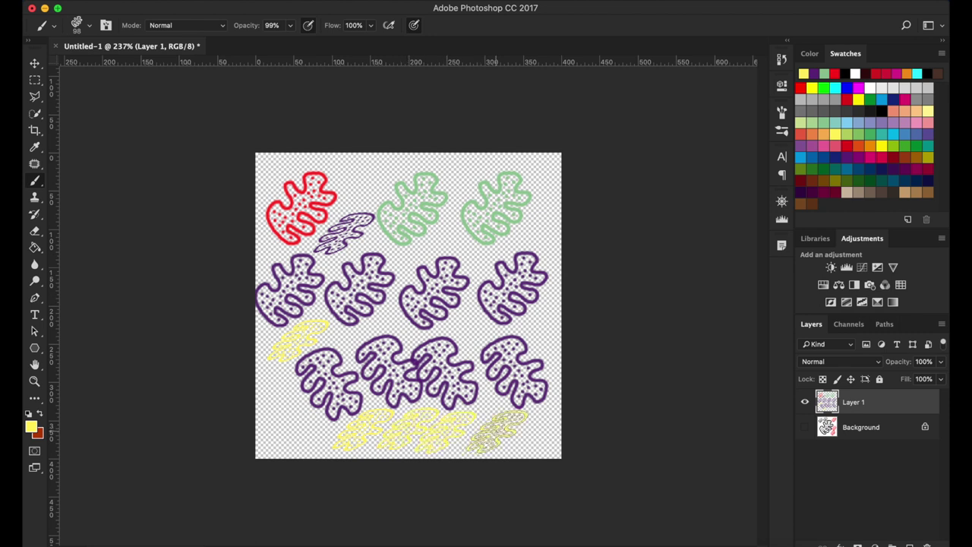
- Erase all leaves from Layer 1 and stamp a yellow leaf at the upper left
key("e")
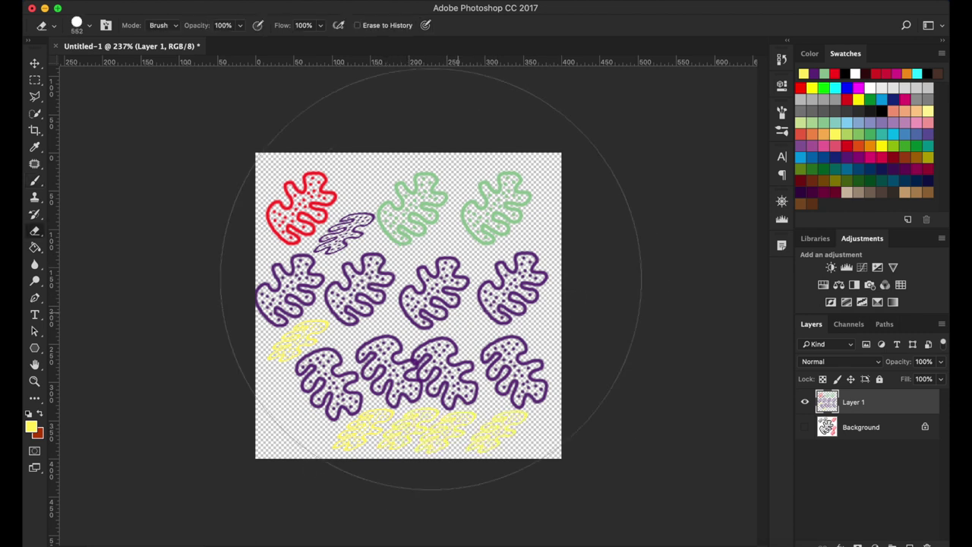
left_click_drag(445, 266, 400, 265)
key("b")
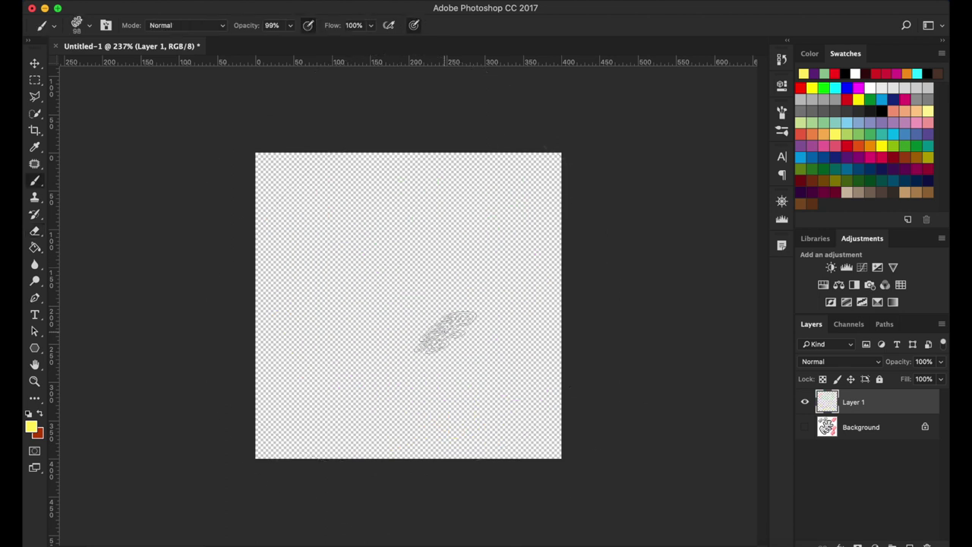
left_click(331, 211)
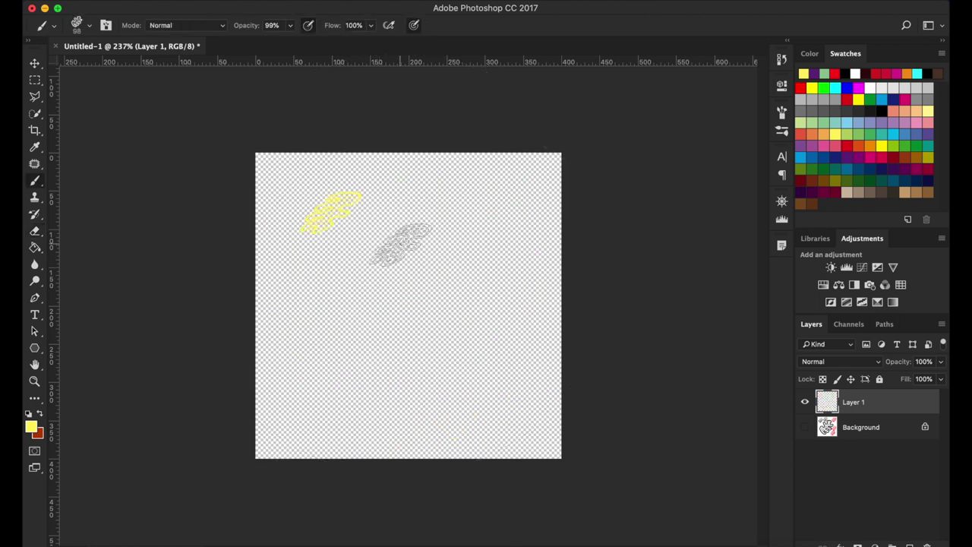
- Make the brush tip round, rotate it slightly, and stamp two more yellow leaves
right_click(402, 245)
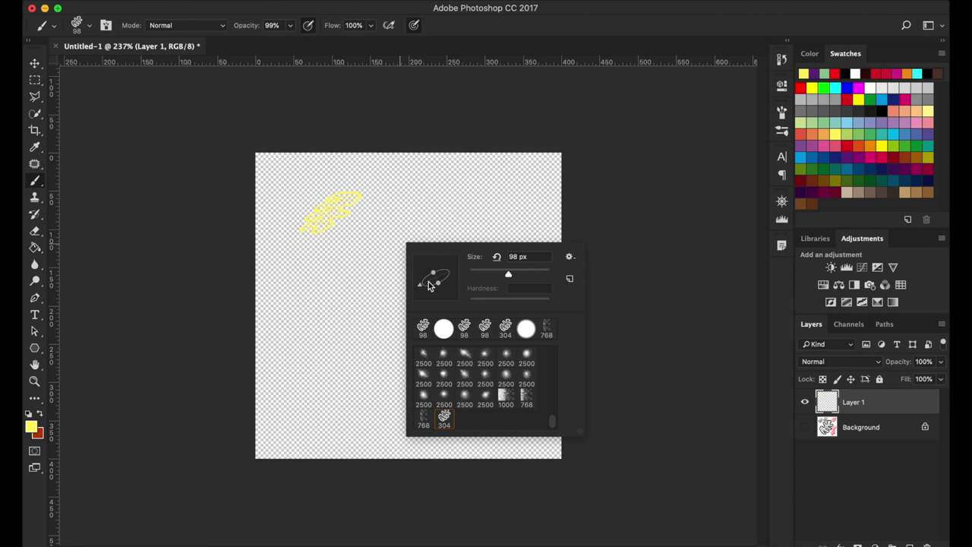
left_click_drag(434, 279, 428, 266)
left_click_drag(418, 277, 417, 275)
left_click(352, 288)
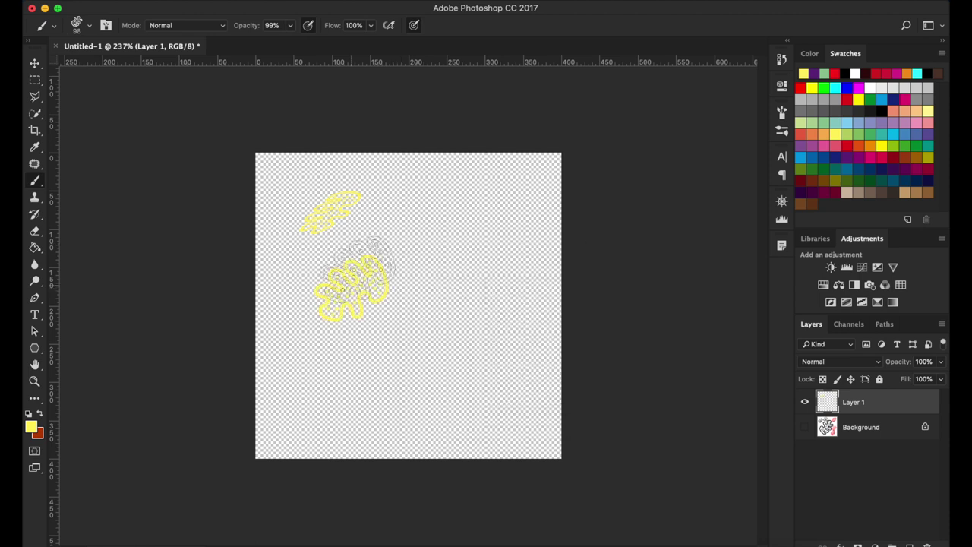
left_click(426, 207)
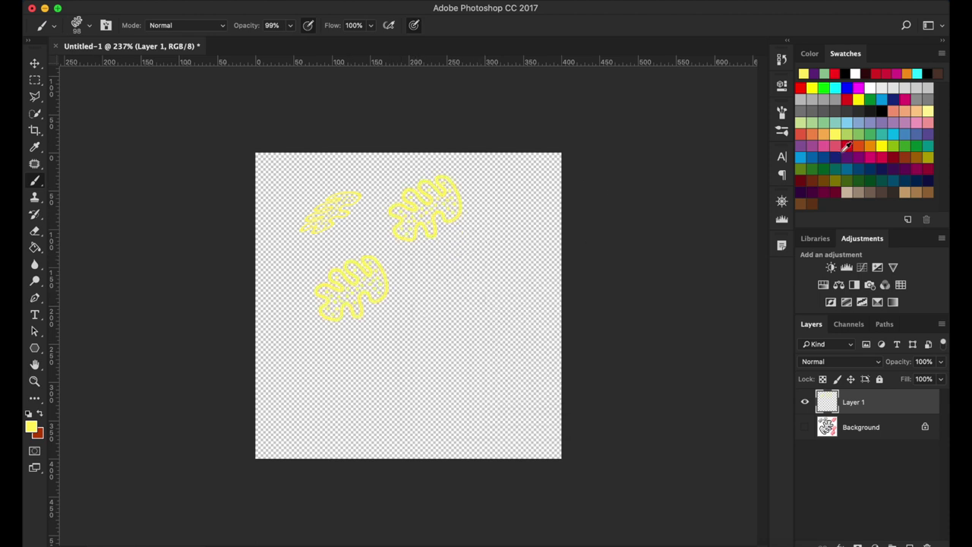
- Stamp three red leaves at the upper right, right side, and lower centre
left_click(850, 144)
left_click(510, 202)
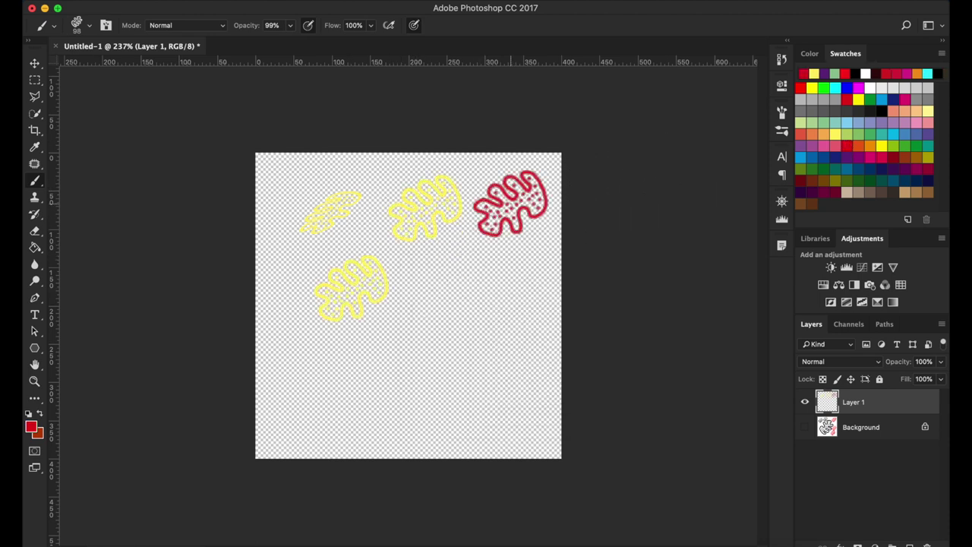
left_click(508, 291)
left_click(412, 340)
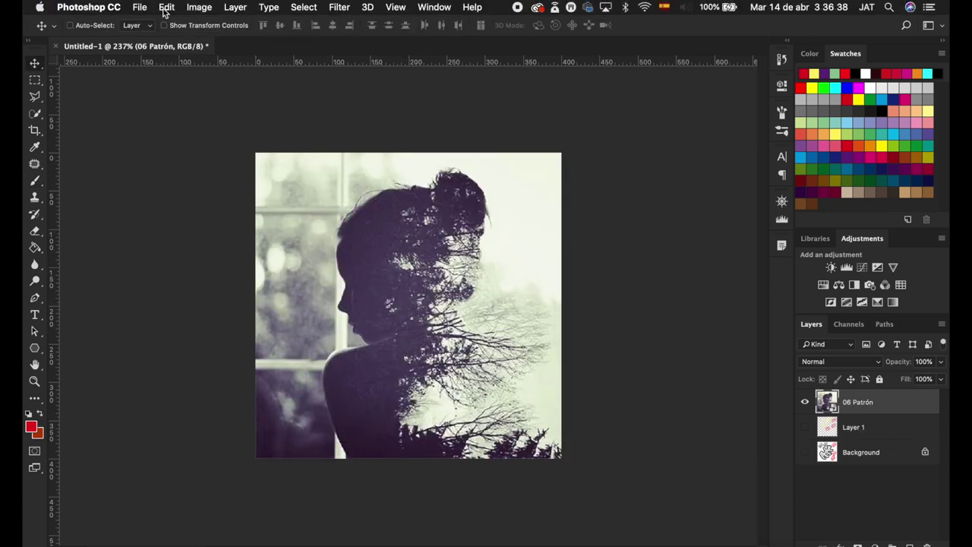
- Define a brush preset from the silhouette photo named 'silueta'
left_click(166, 7)
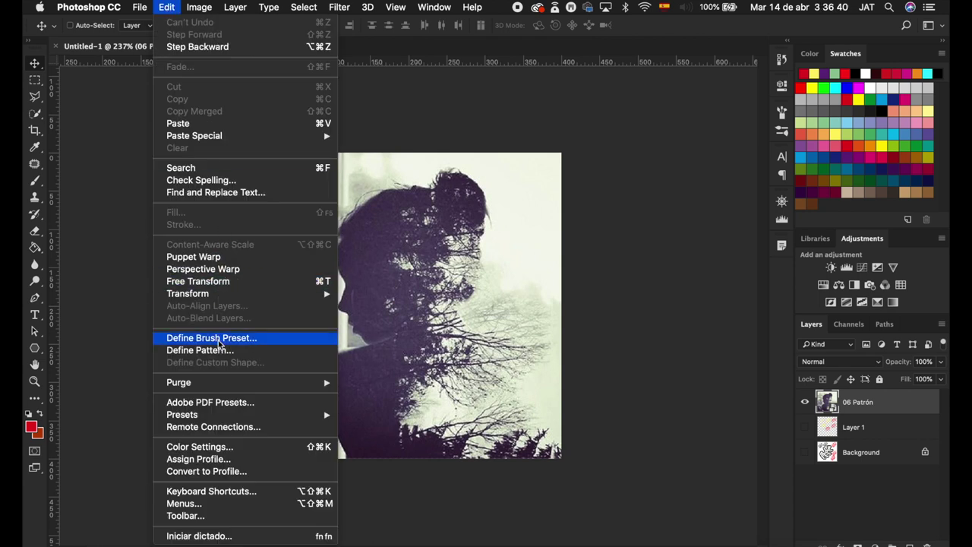
left_click(261, 339)
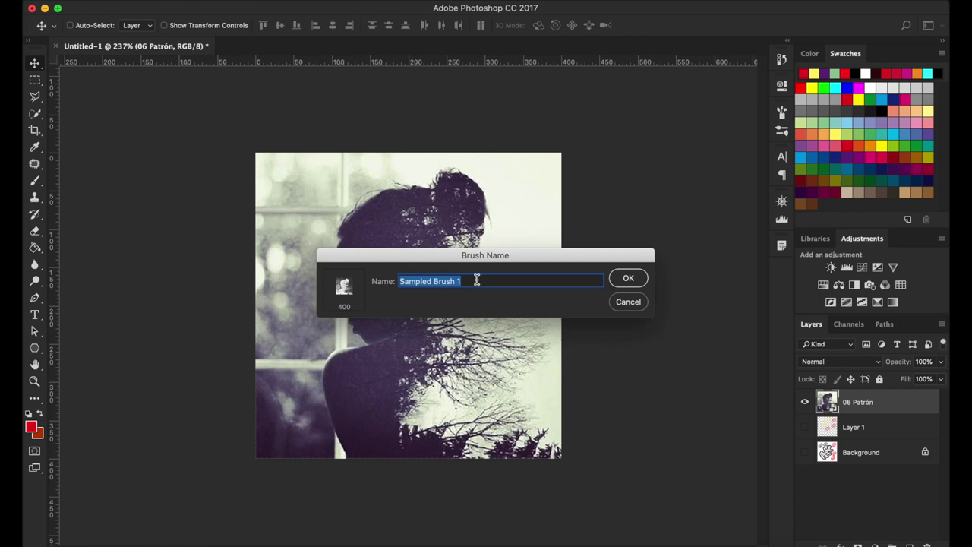
left_click_drag(477, 280, 398, 280)
type("s")
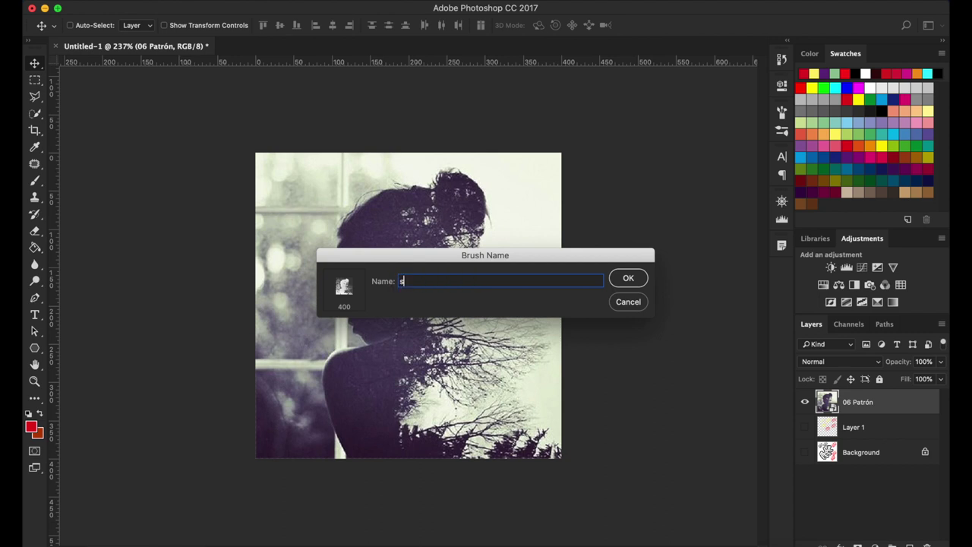
type("ilueta")
left_click(628, 279)
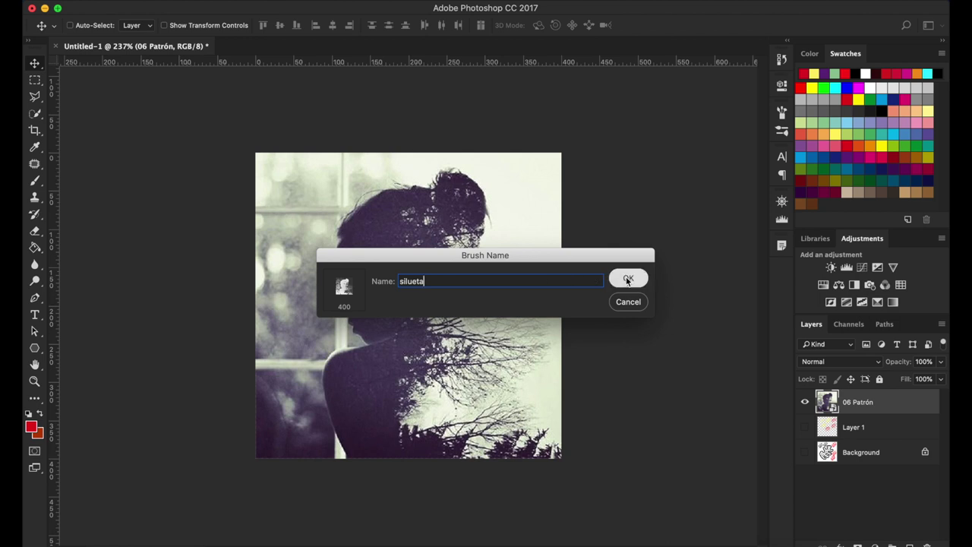
left_click(627, 280)
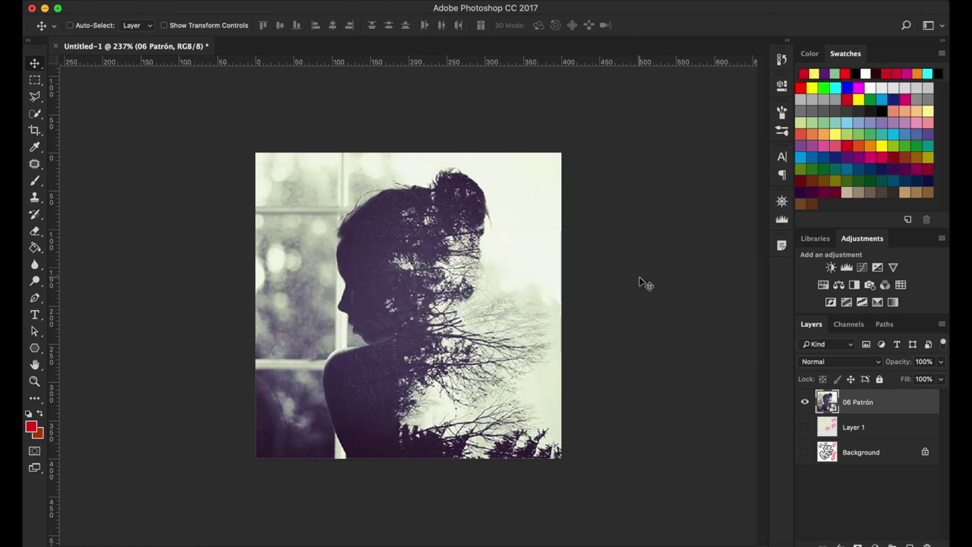
- Select the new 400 px silueta brush from the Brush Presets
left_click(781, 112)
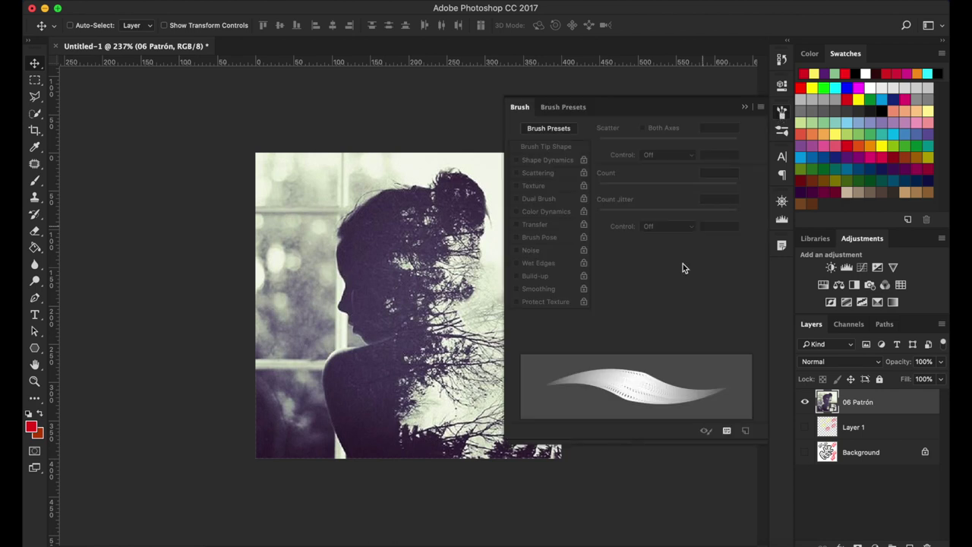
left_click(561, 107)
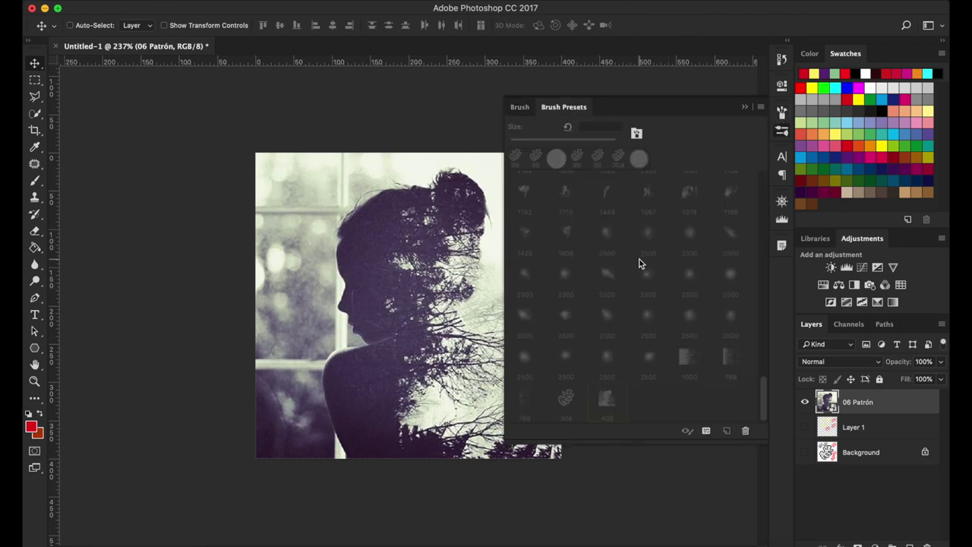
key("b")
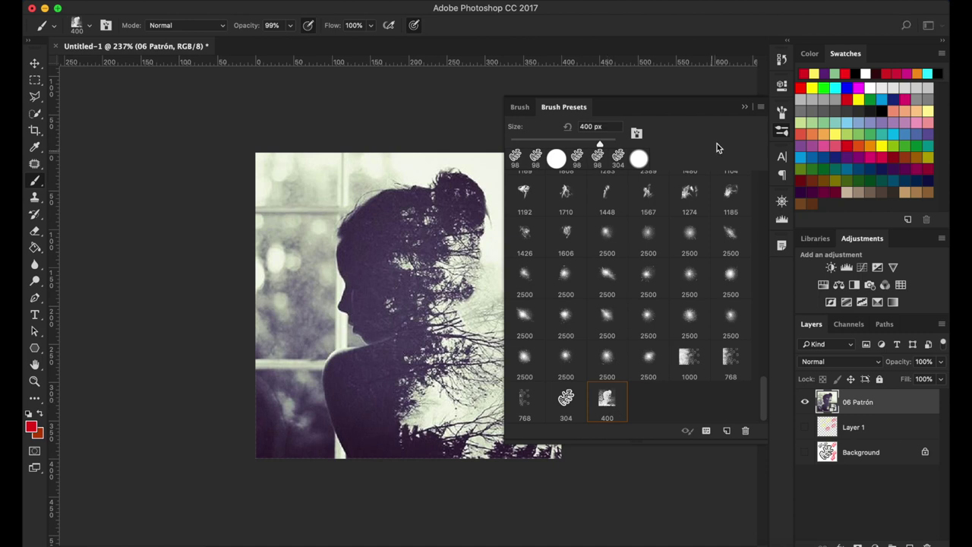
left_click(745, 106)
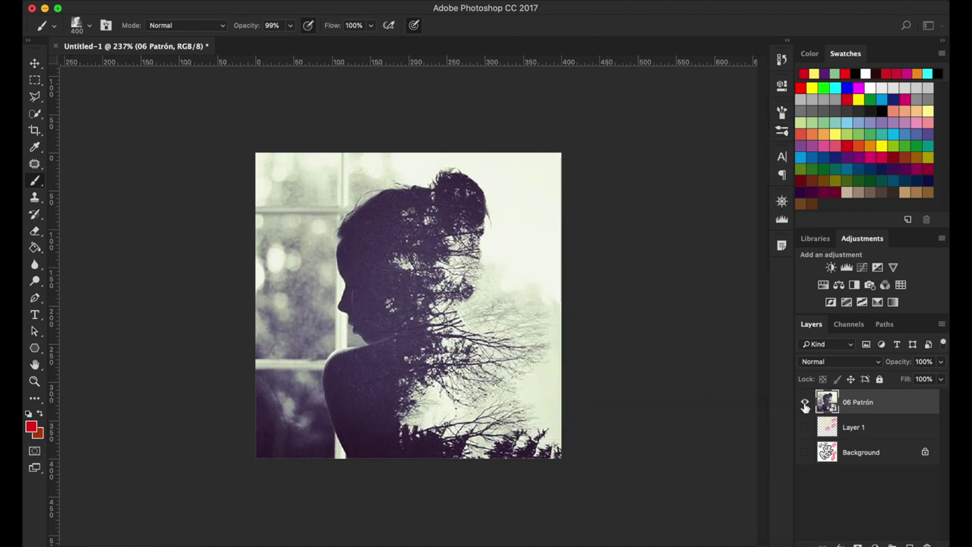
- Hide 06 Patrón, add Layer 2, and set the brush to 181 px at 100% opacity
left_click(805, 404)
key("super+v")
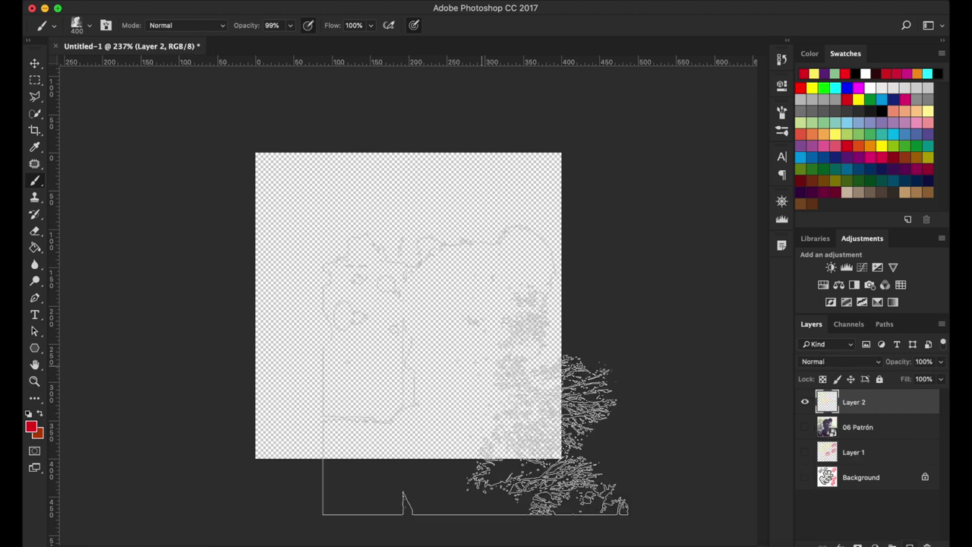
left_click_drag(558, 449, 563, 424)
left_click_drag(412, 283, 253, 287)
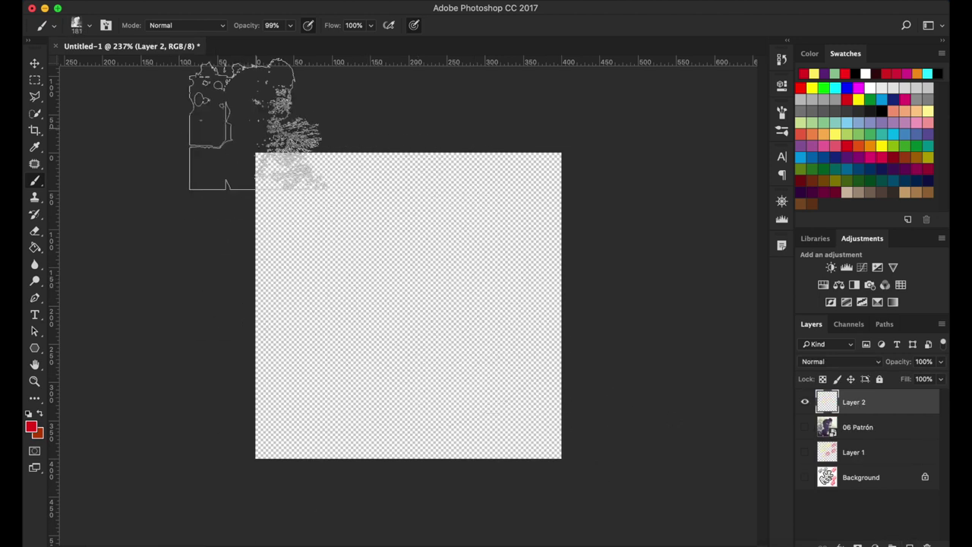
left_click(290, 25)
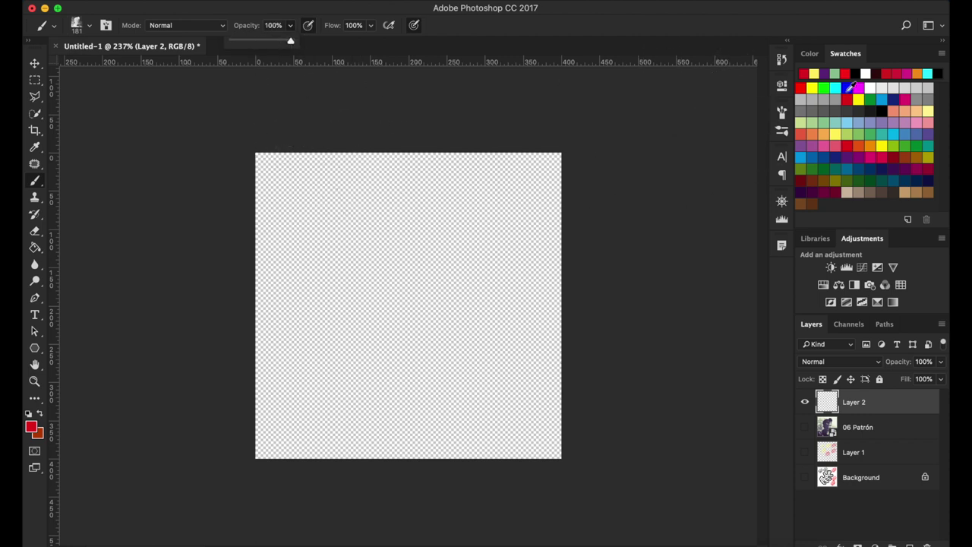
- Stamp three green silhouettes and one yellow, then another silhouette at top left
left_click(870, 99)
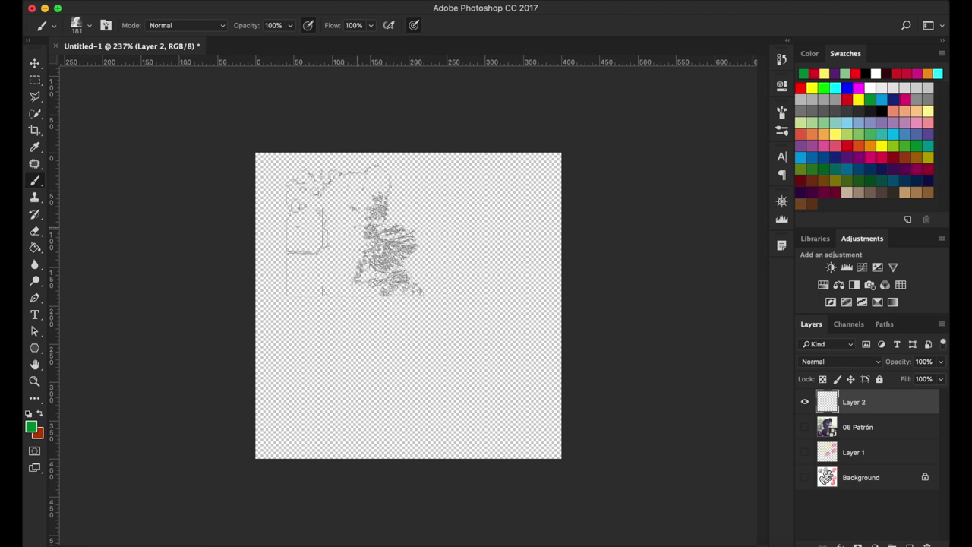
left_click(341, 227)
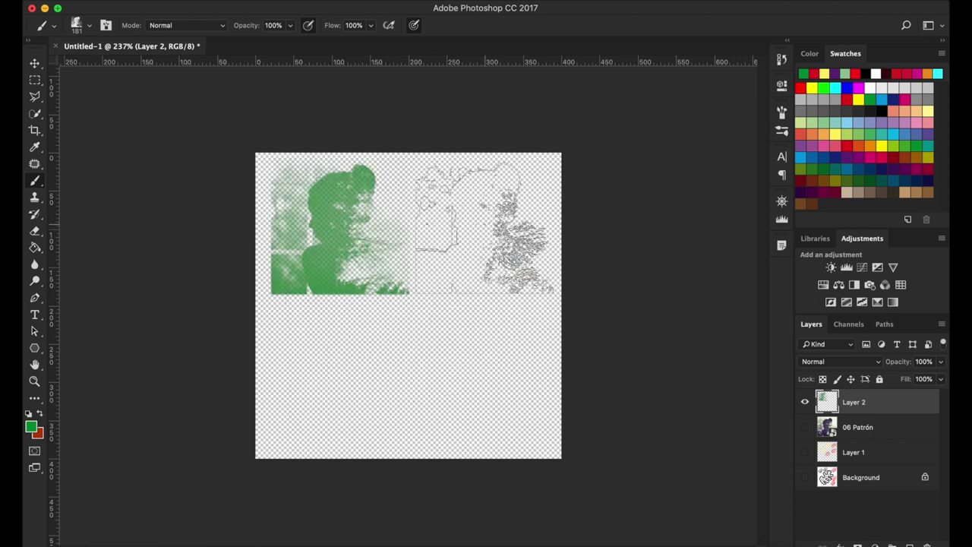
left_click(484, 226)
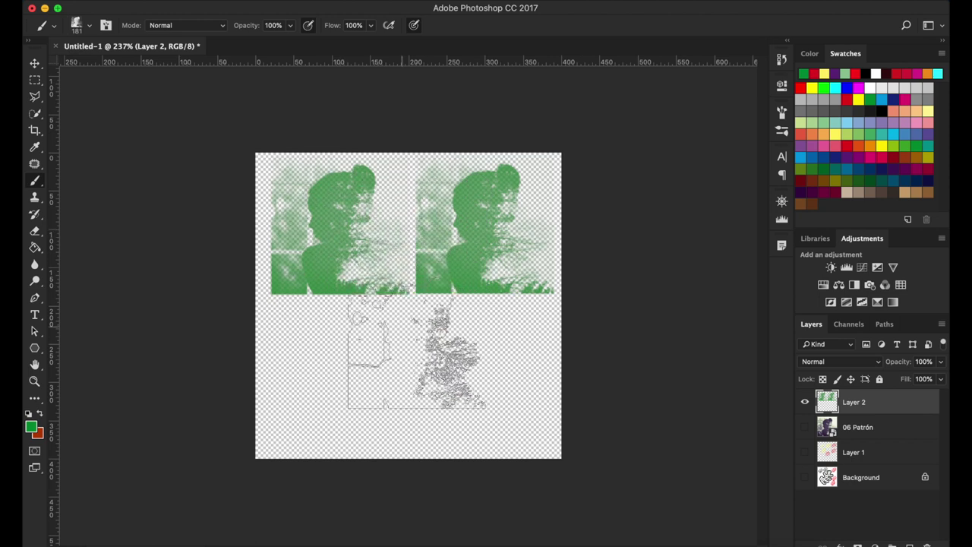
left_click(336, 369)
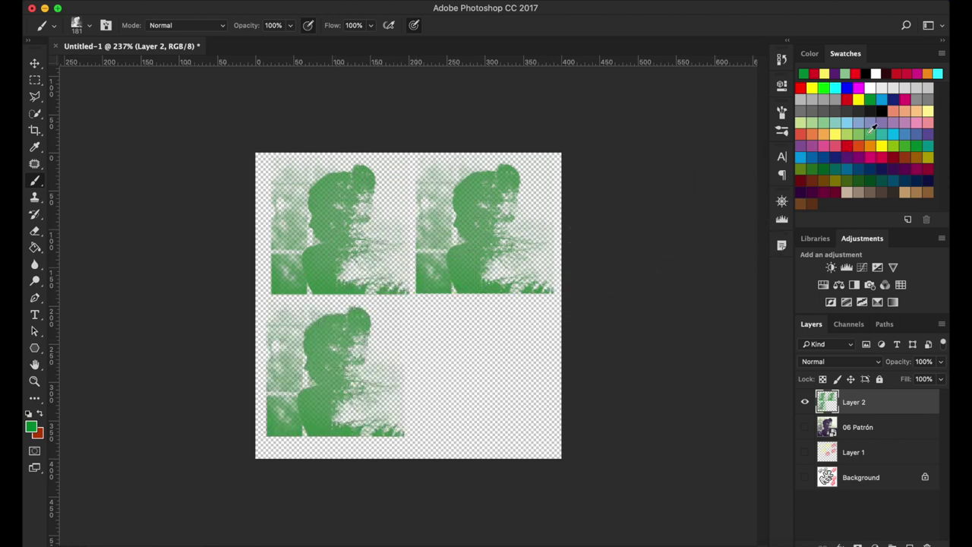
left_click(861, 98)
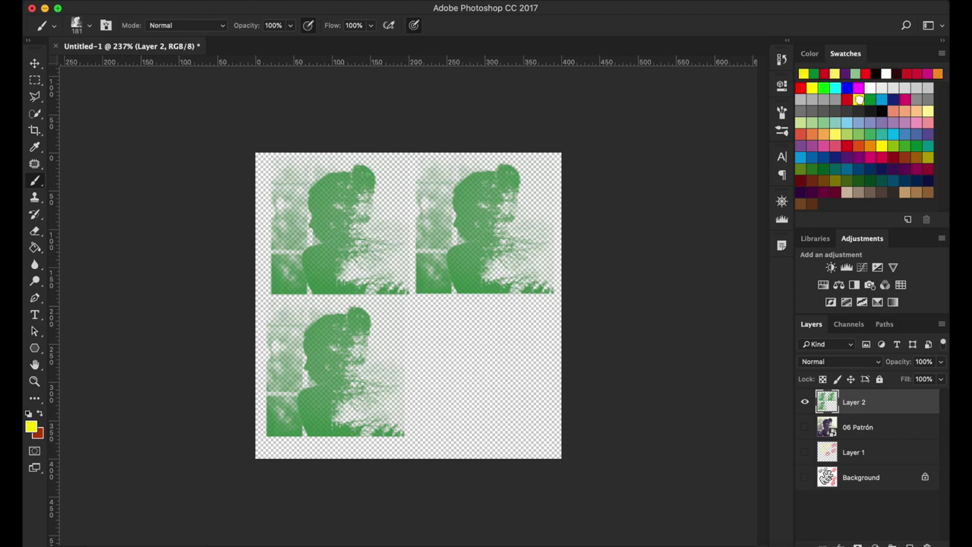
left_click(484, 368)
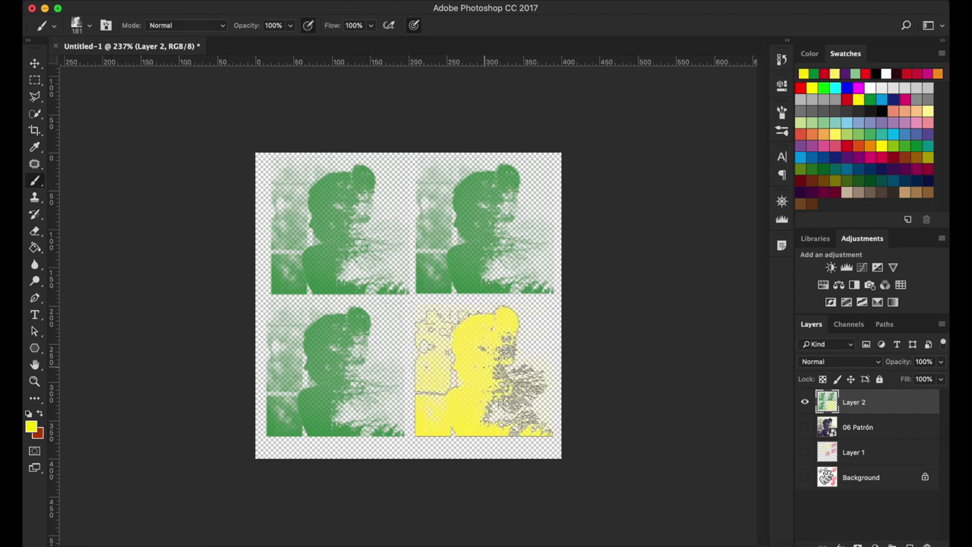
left_click(339, 223)
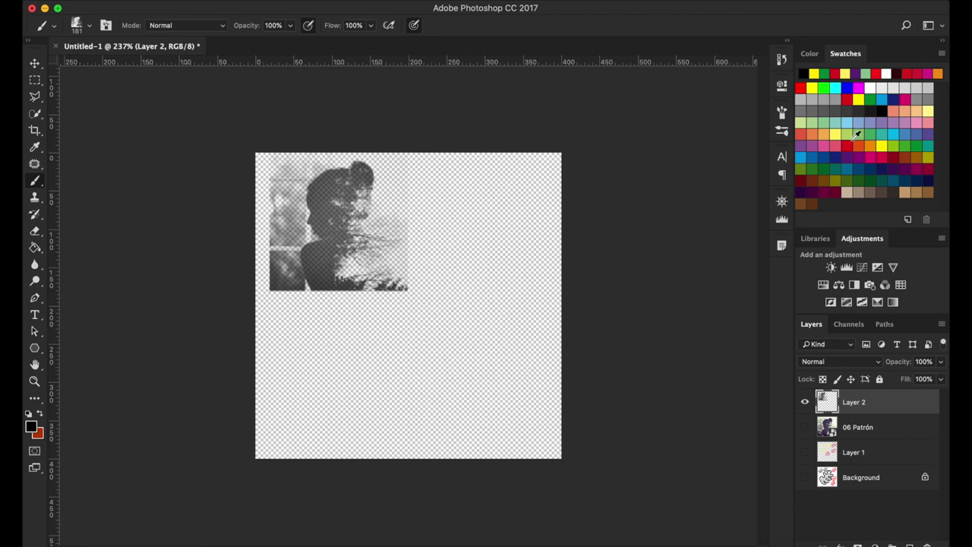
- Stamp a red silhouette overlapping the grey one, then a bright green one further right
left_click(847, 144)
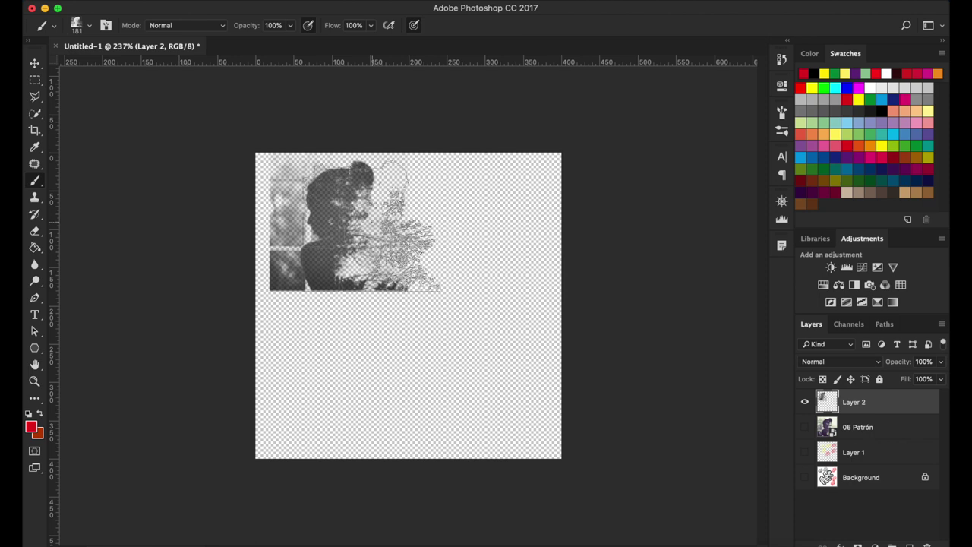
left_click(372, 222)
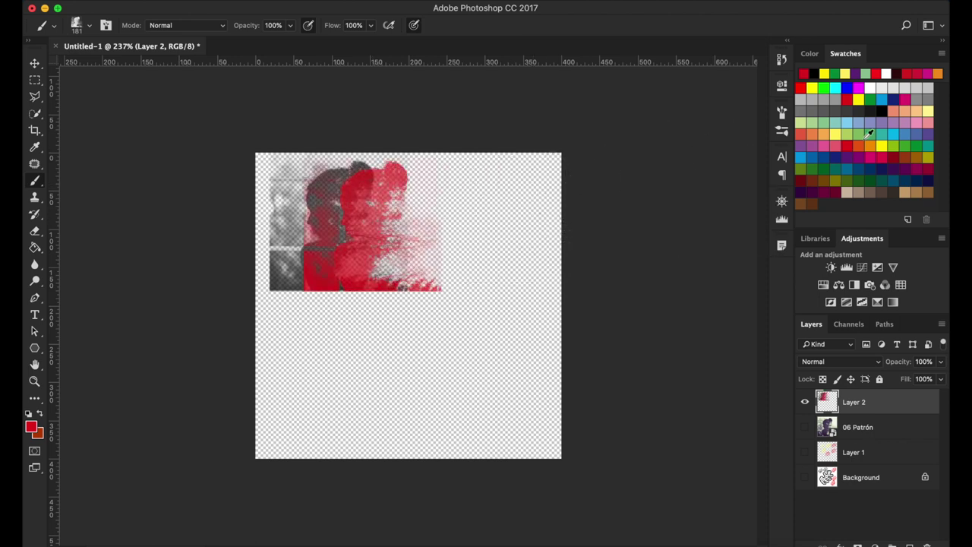
left_click(823, 87)
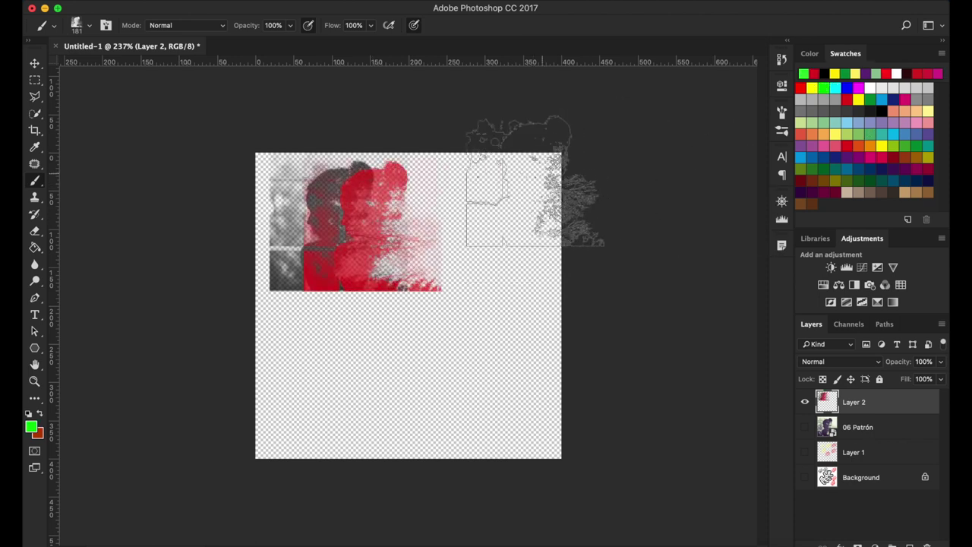
left_click(440, 225)
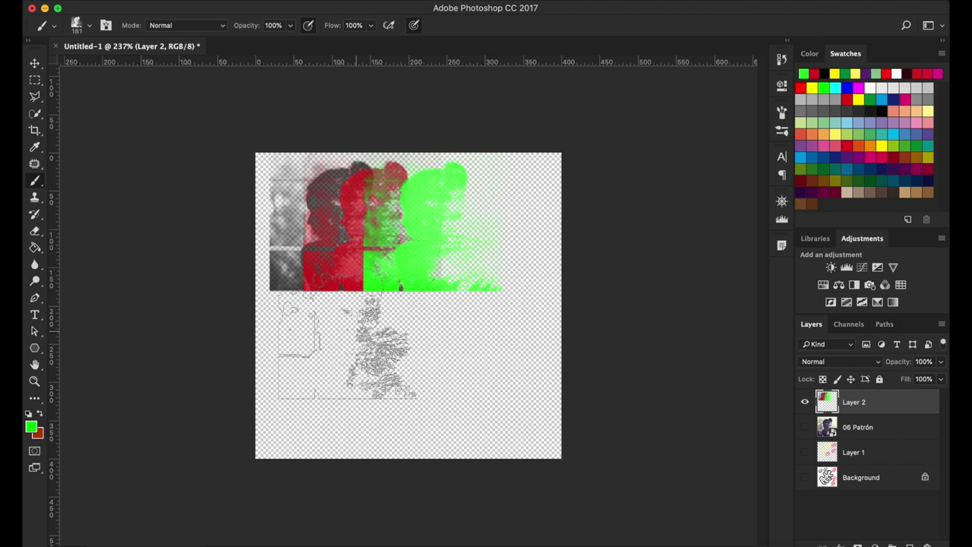
- Switch back to red and hand-letter 'Adiós' with its accent and an underline
left_click(814, 72)
left_click_drag(283, 420, 313, 403)
left_click_drag(357, 311, 357, 395)
left_click_drag(516, 350, 471, 399)
left_click_drag(305, 434, 520, 424)
left_click_drag(421, 304, 465, 279)
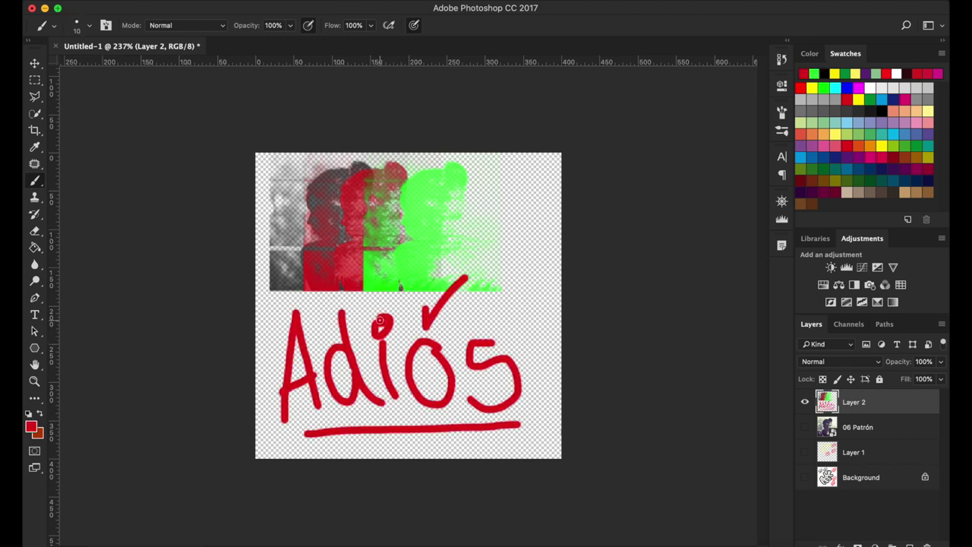